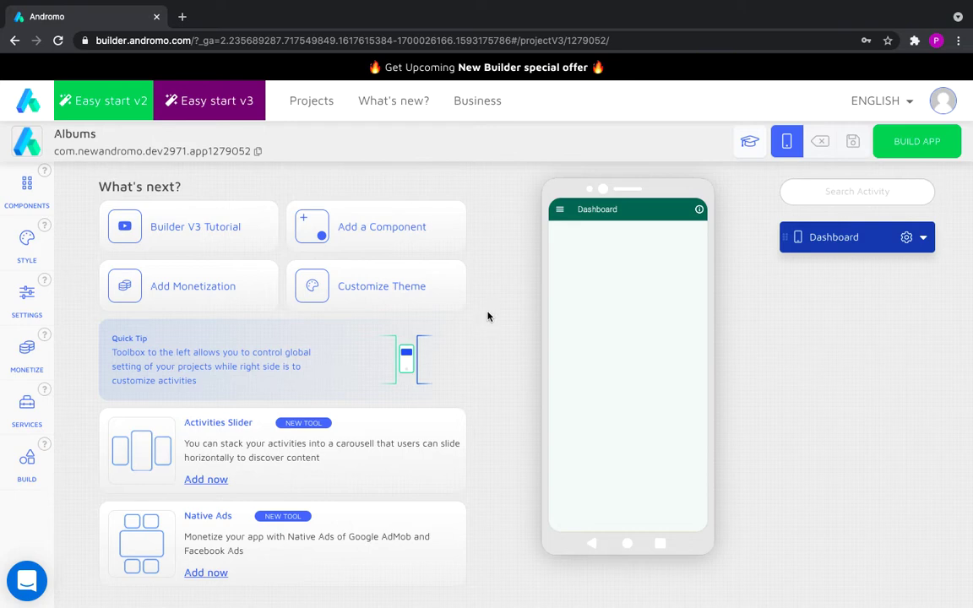
- Rename the existing Dashboard activity as Albums
{"action": "left_click", "coordinate": [828, 240]}
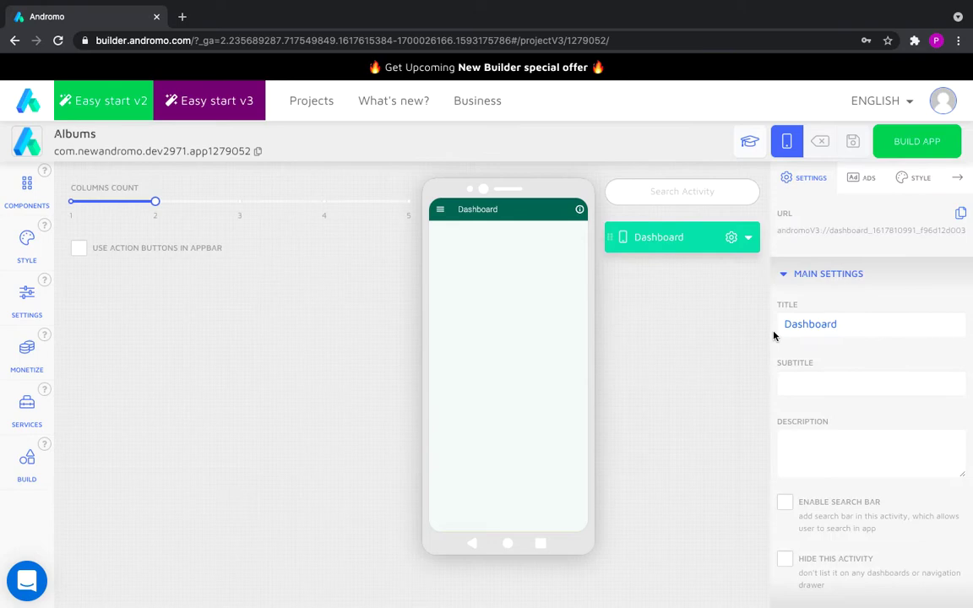
{"action": "double_click", "coordinate": [787, 328]}
{"action": "type", "text": "Albums"}
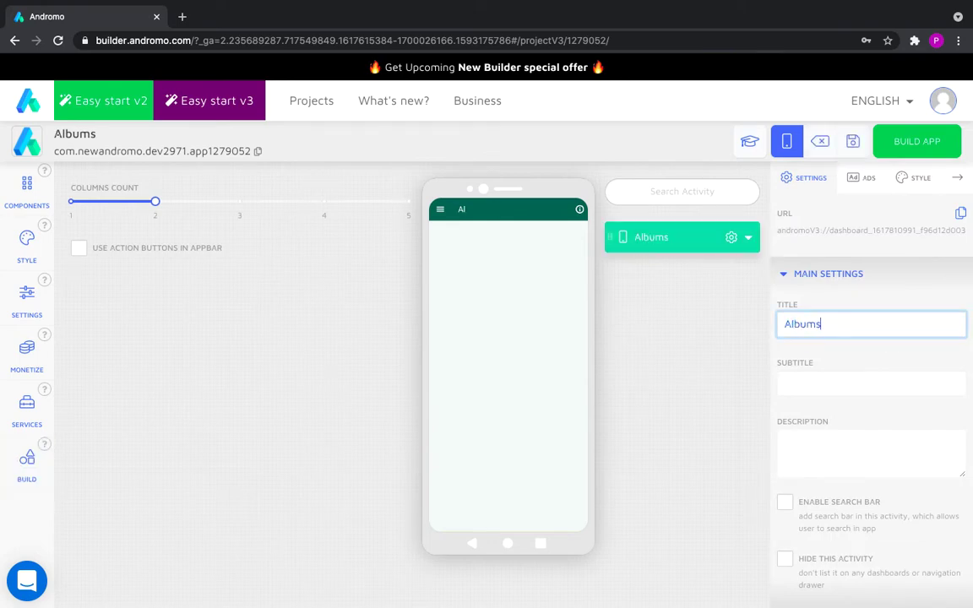
{"action": "left_click", "coordinate": [636, 349]}
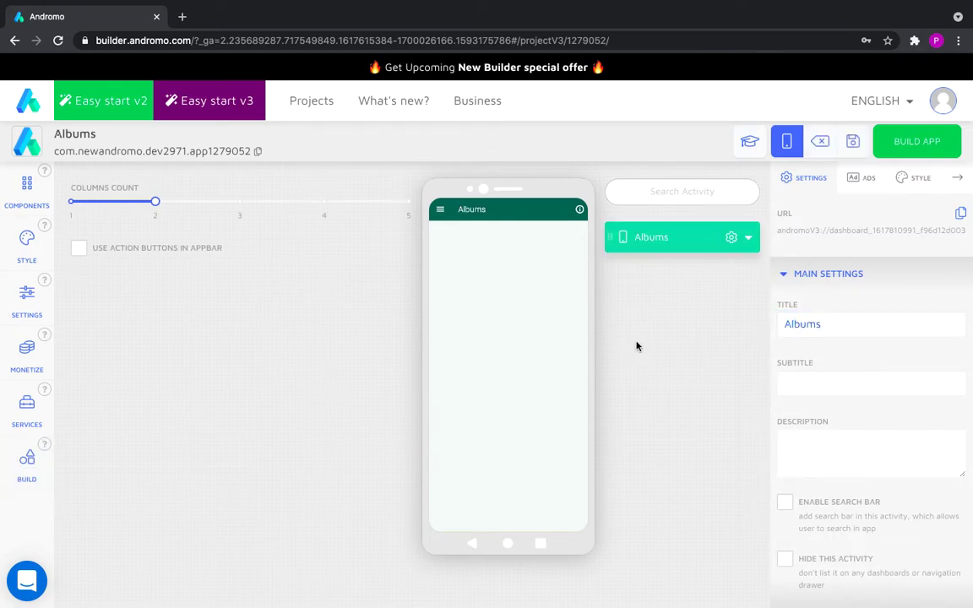
- Add two more Dashboard layout components to the project
{"action": "left_click", "coordinate": [26, 193]}
{"action": "left_click", "coordinate": [77, 244]}
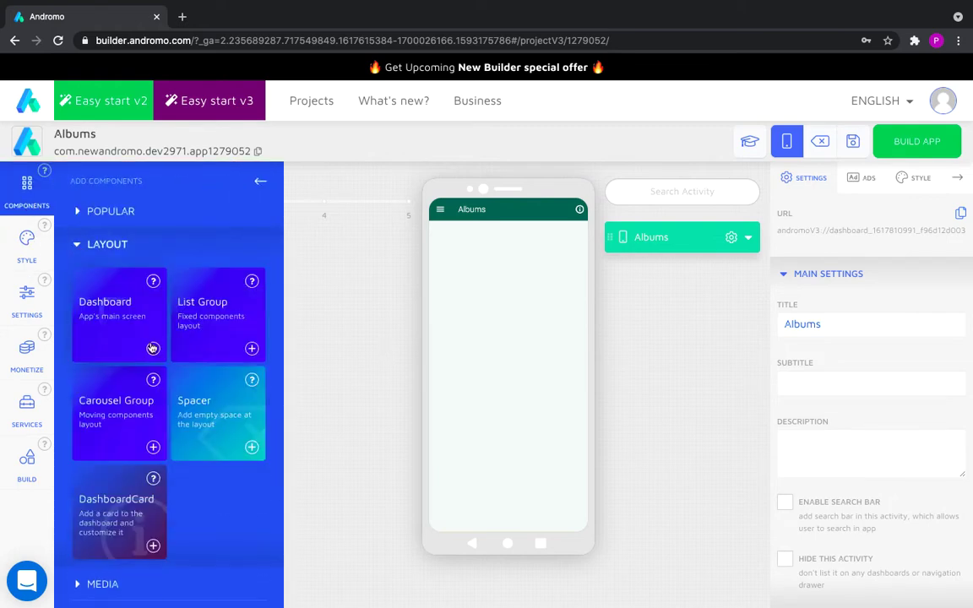
{"action": "left_click", "coordinate": [153, 347]}
{"action": "left_click", "coordinate": [26, 192]}
{"action": "left_click", "coordinate": [79, 244]}
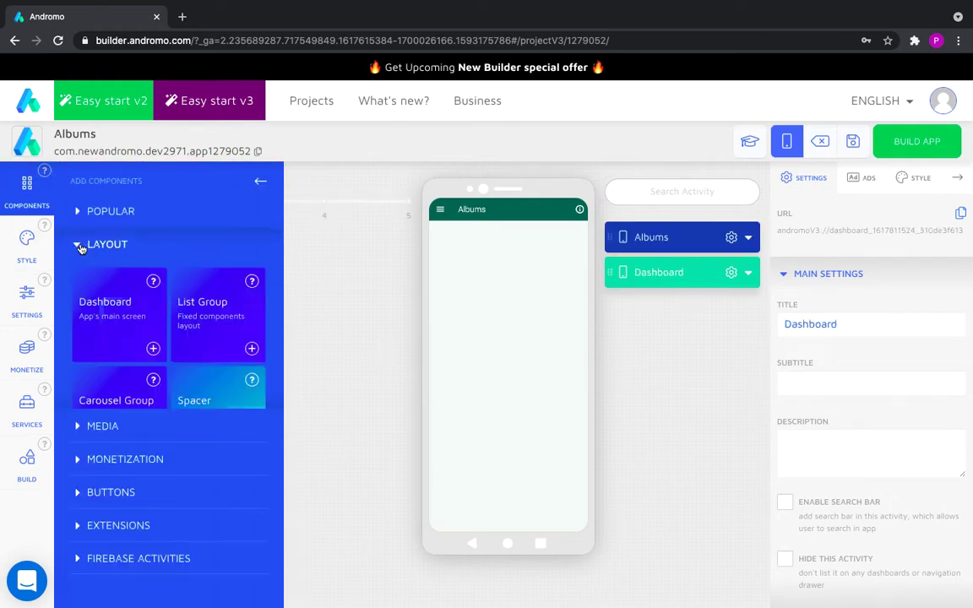
{"action": "left_click", "coordinate": [153, 347]}
- Add a Dashboard button component from the Buttons category
{"action": "left_click", "coordinate": [38, 207]}
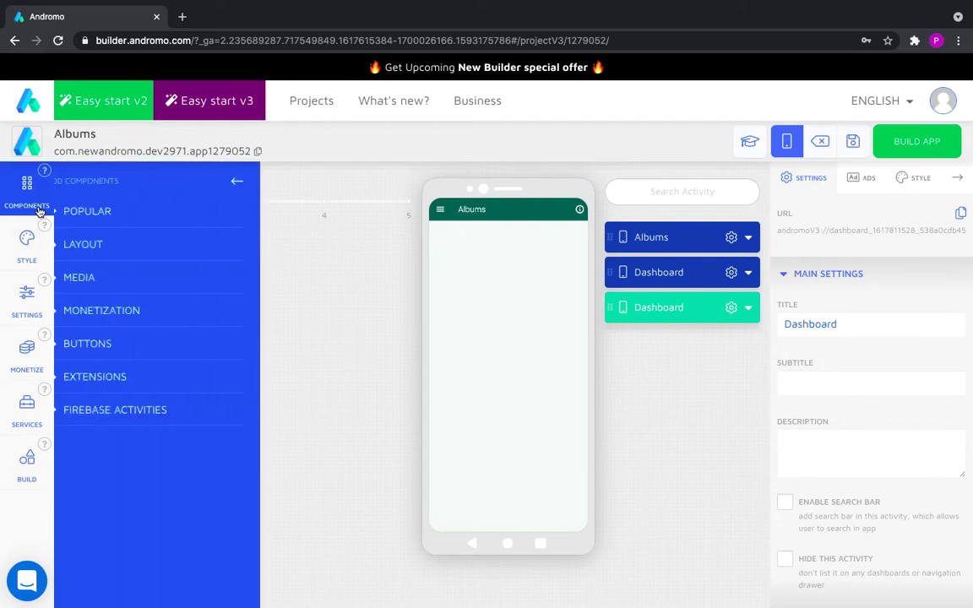
{"action": "left_click", "coordinate": [80, 337]}
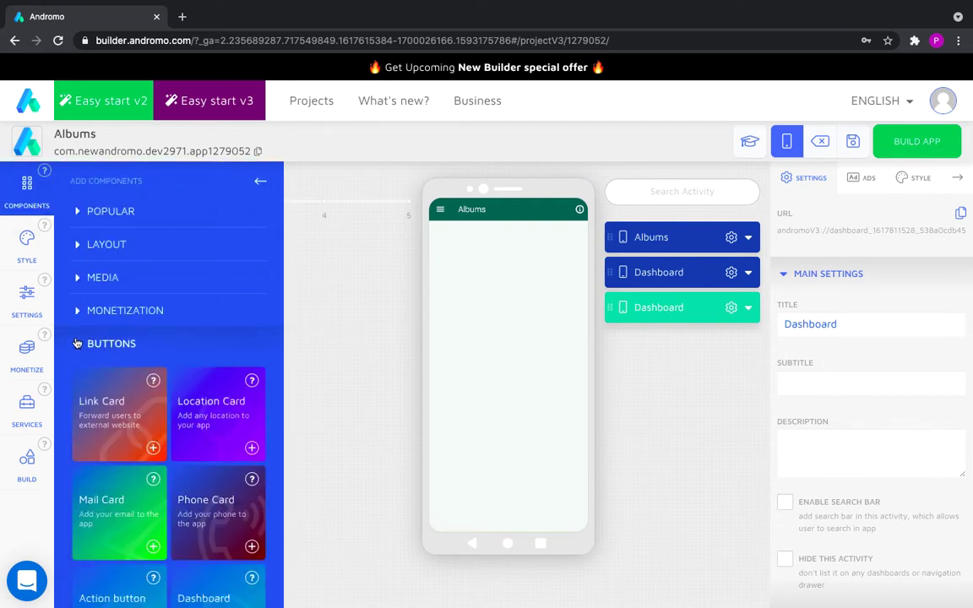
{"action": "scroll", "coordinate": [144, 400], "scroll_direction": "down", "scroll_amount": 2}
{"action": "left_click", "coordinate": [250, 547]}
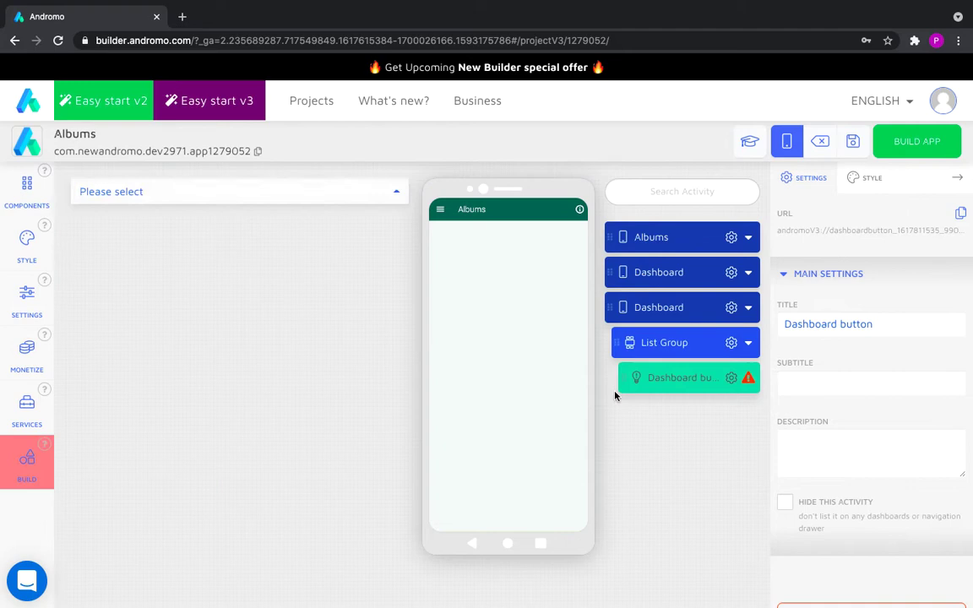
- Move the List Group with the dashboard button under Albums and duplicate the button
{"action": "left_click_drag", "start_coordinate": [673, 342], "coordinate": [678, 243]}
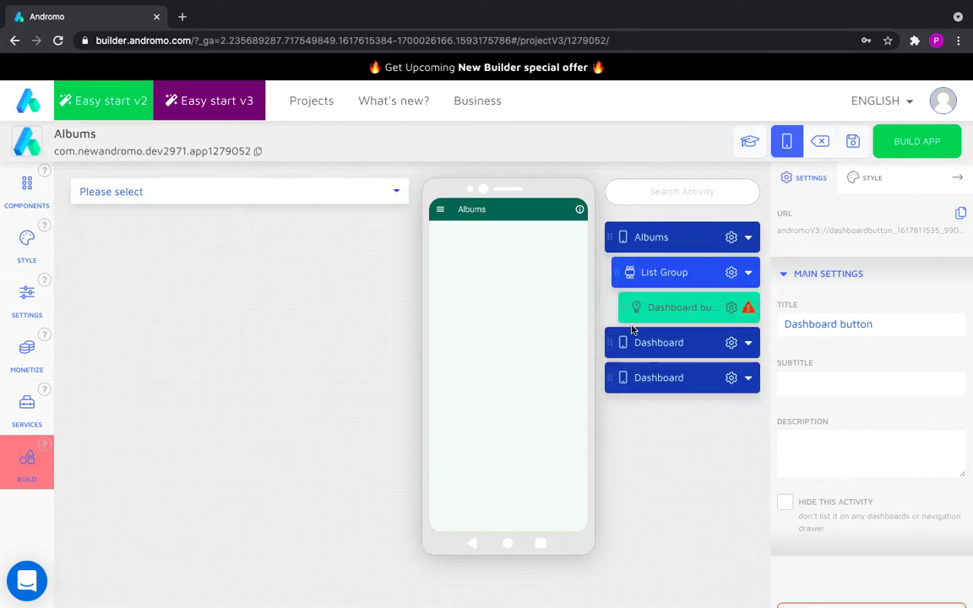
{"action": "left_click", "coordinate": [728, 309]}
{"action": "left_click", "coordinate": [704, 337]}
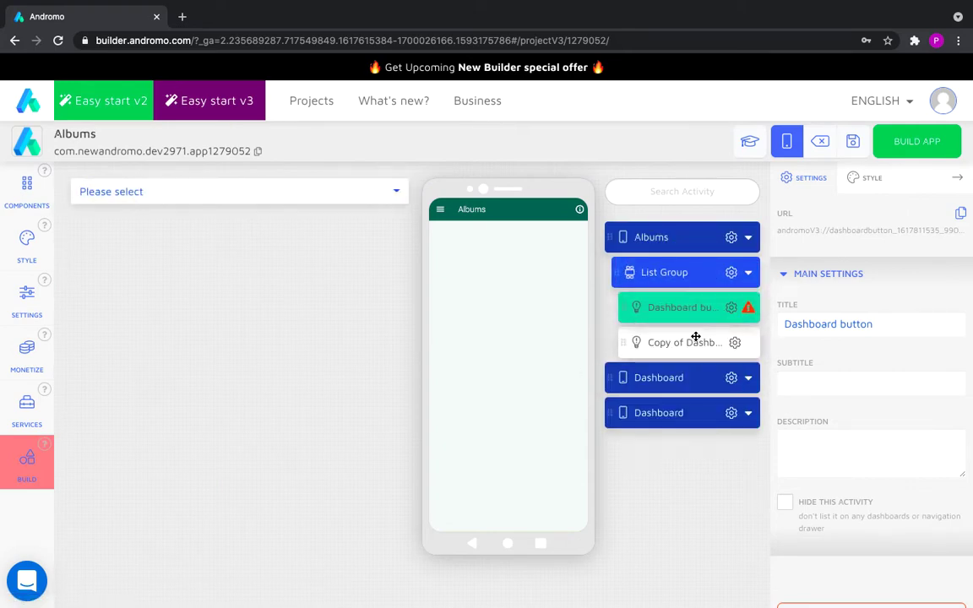
- Rename the first of the two new dashboards as Cars and the second as Body art
{"action": "left_click", "coordinate": [679, 377]}
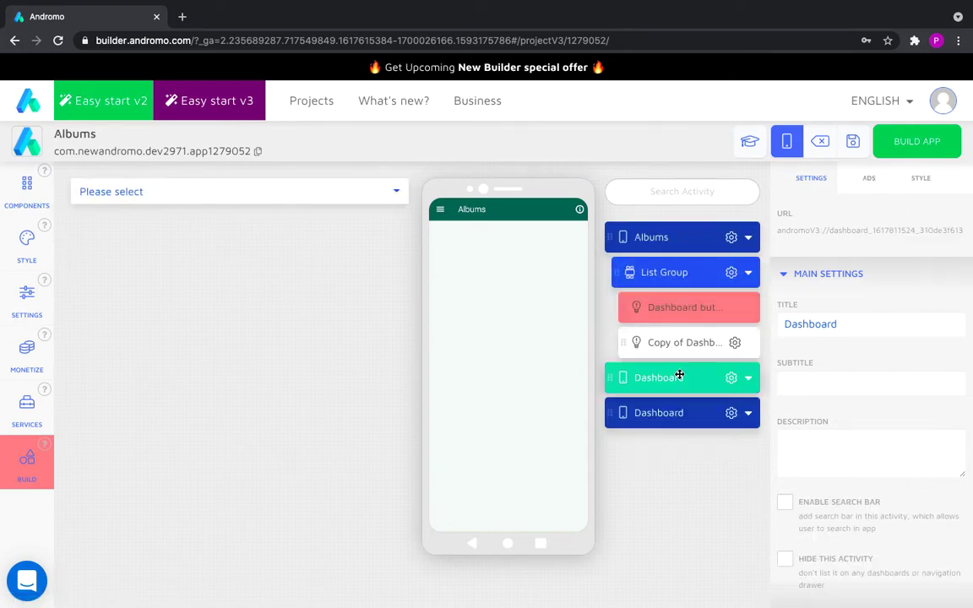
{"action": "double_click", "coordinate": [792, 325]}
{"action": "type", "text": "Ca"}
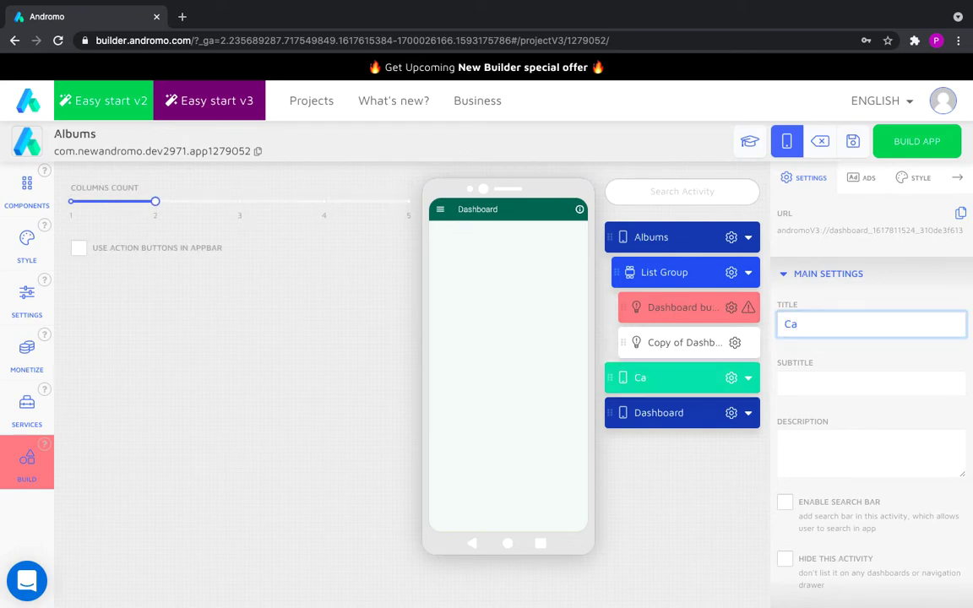
{"action": "type", "text": "rs"}
{"action": "left_click", "coordinate": [641, 412]}
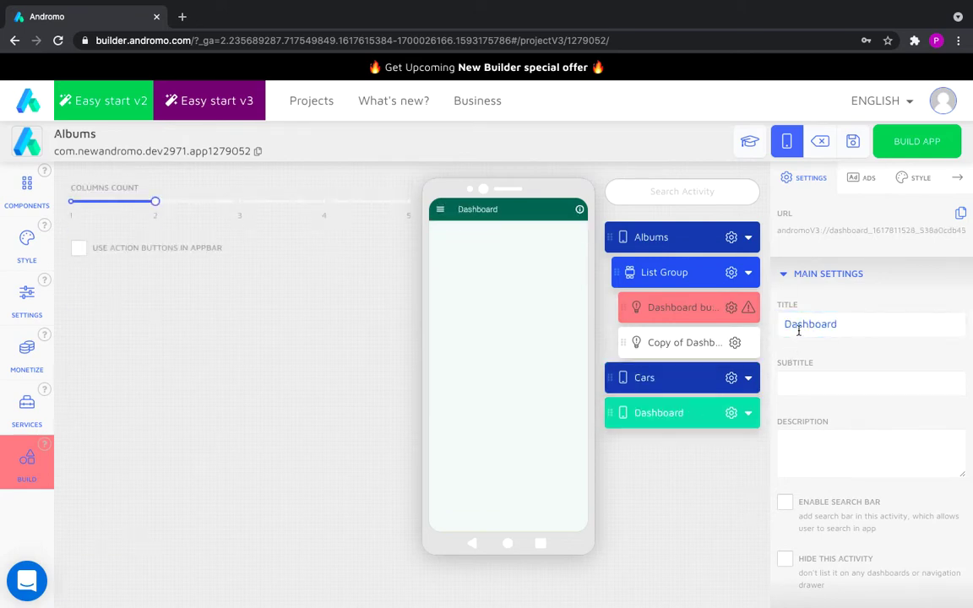
{"action": "double_click", "coordinate": [799, 328]}
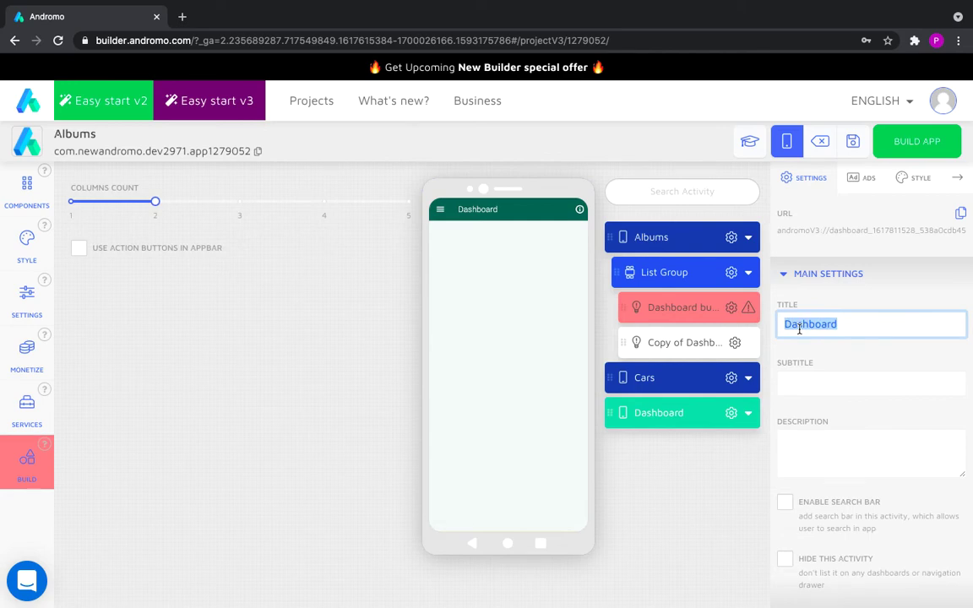
{"action": "type", "text": "Body art"}
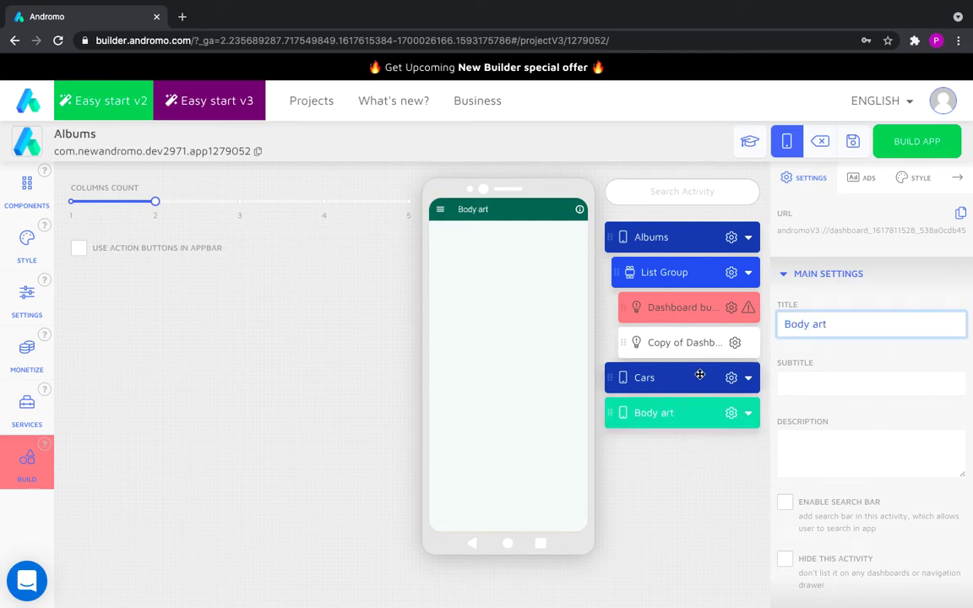
- Link the original dashboard button to the Cars dashboard and title it Cars
{"action": "left_click", "coordinate": [665, 311]}
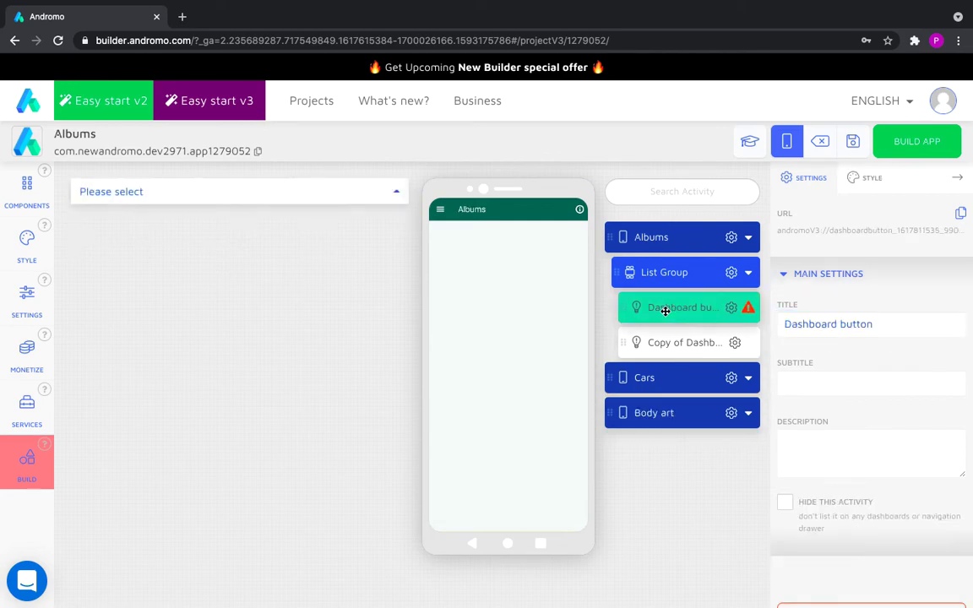
{"action": "left_click", "coordinate": [272, 198]}
{"action": "left_click", "coordinate": [114, 221]}
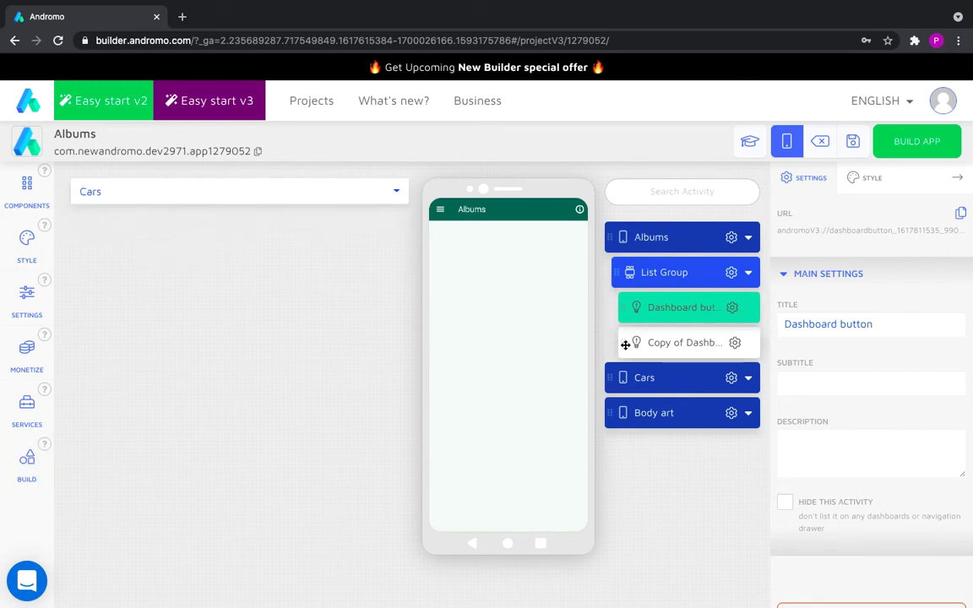
{"action": "triple_click", "coordinate": [791, 325]}
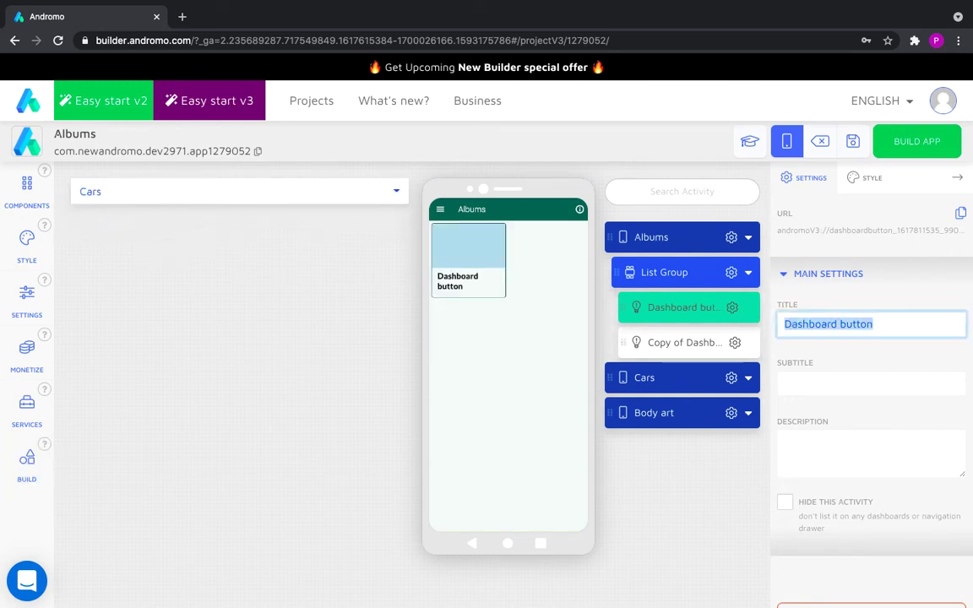
{"action": "type", "text": "Cars"}
- Link the copied dashboard button to Body art under the same title, and save the project
{"action": "left_click", "coordinate": [690, 343]}
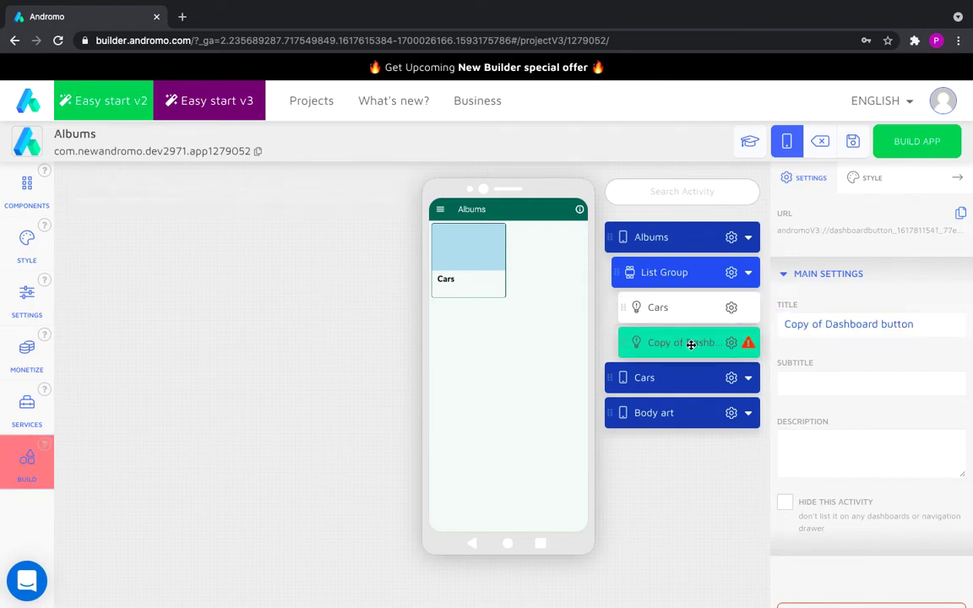
{"action": "left_click", "coordinate": [317, 189]}
{"action": "left_click", "coordinate": [126, 239]}
{"action": "left_click", "coordinate": [678, 342]}
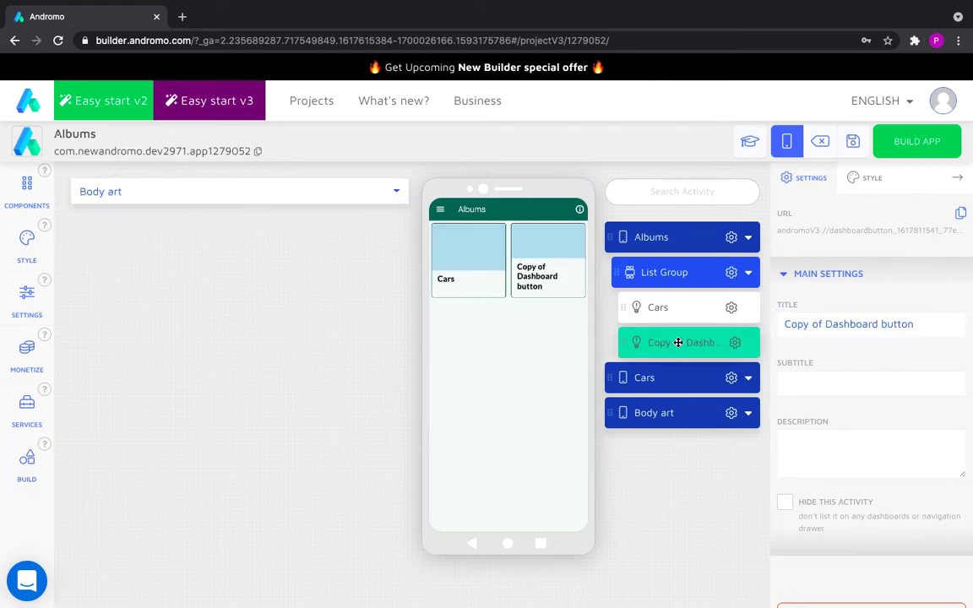
{"action": "triple_click", "coordinate": [795, 332]}
{"action": "type", "text": "Body art"}
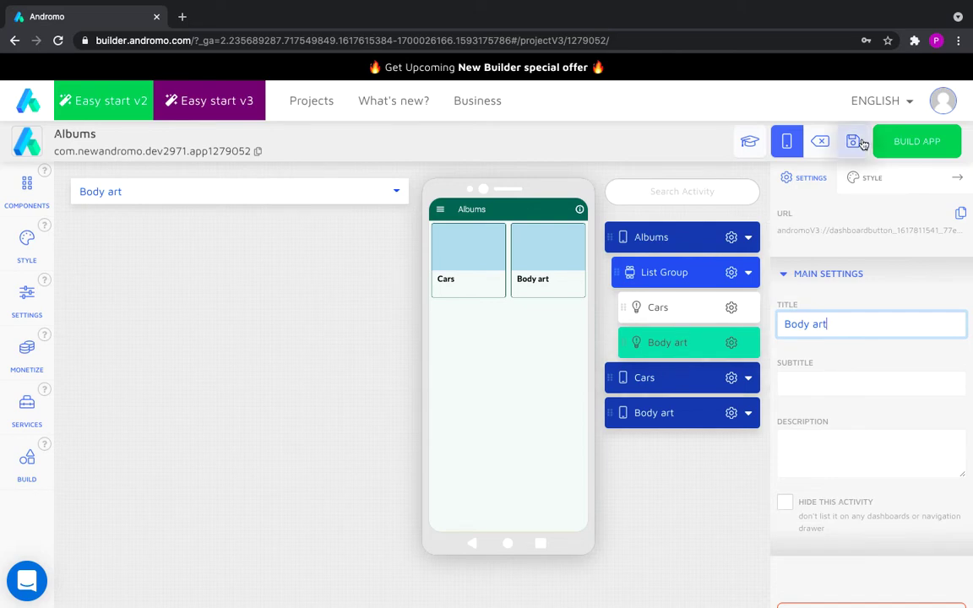
{"action": "left_click", "coordinate": [659, 341]}
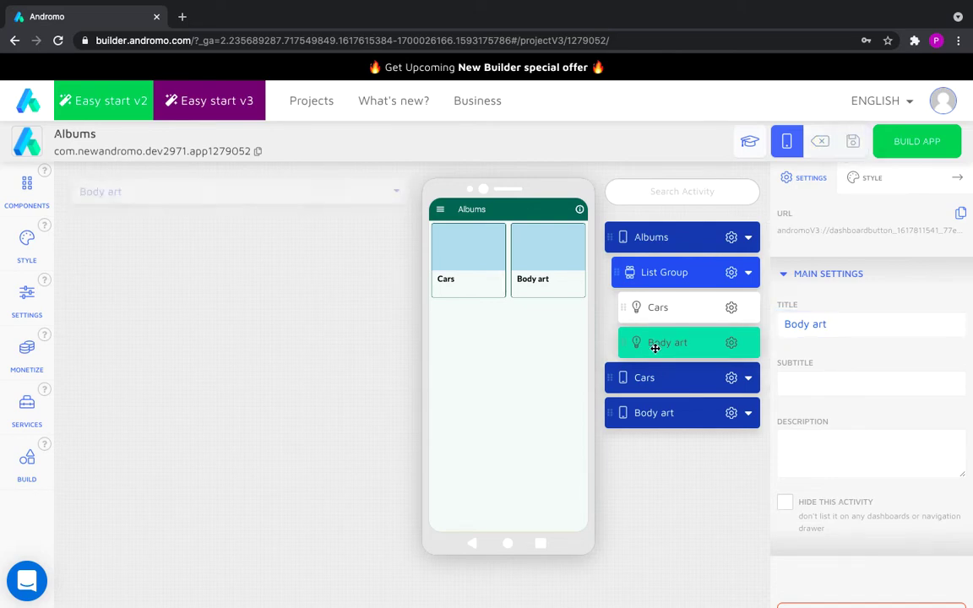
- Enable a custom size for the Cars button and set its columns count to 2
{"action": "left_click", "coordinate": [677, 311]}
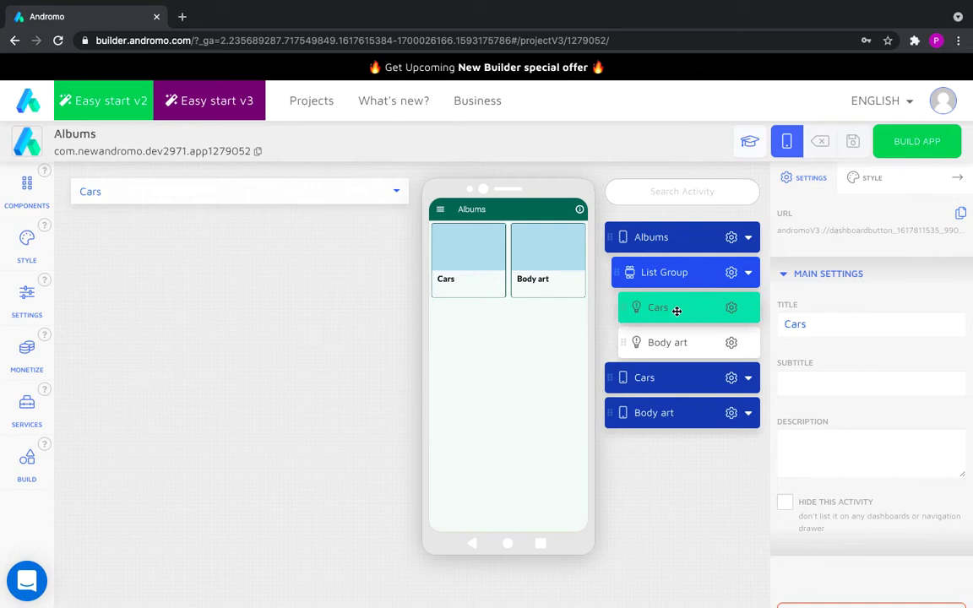
{"action": "scroll", "coordinate": [811, 228], "scroll_direction": "down", "scroll_amount": 4}
{"action": "left_click", "coordinate": [785, 299]}
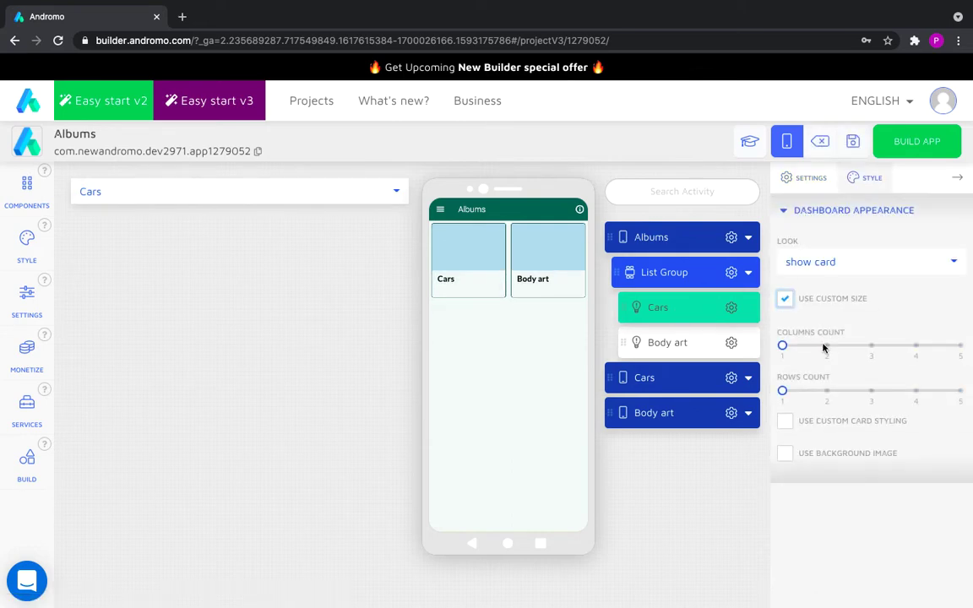
{"action": "left_click", "coordinate": [825, 347]}
- Enable custom card styling for the Cars button and set the spacing to 10 px on all four sides
{"action": "left_click", "coordinate": [785, 420]}
{"action": "scroll", "coordinate": [797, 430], "scroll_direction": "down", "scroll_amount": 1}
{"action": "left_click", "coordinate": [801, 455]}
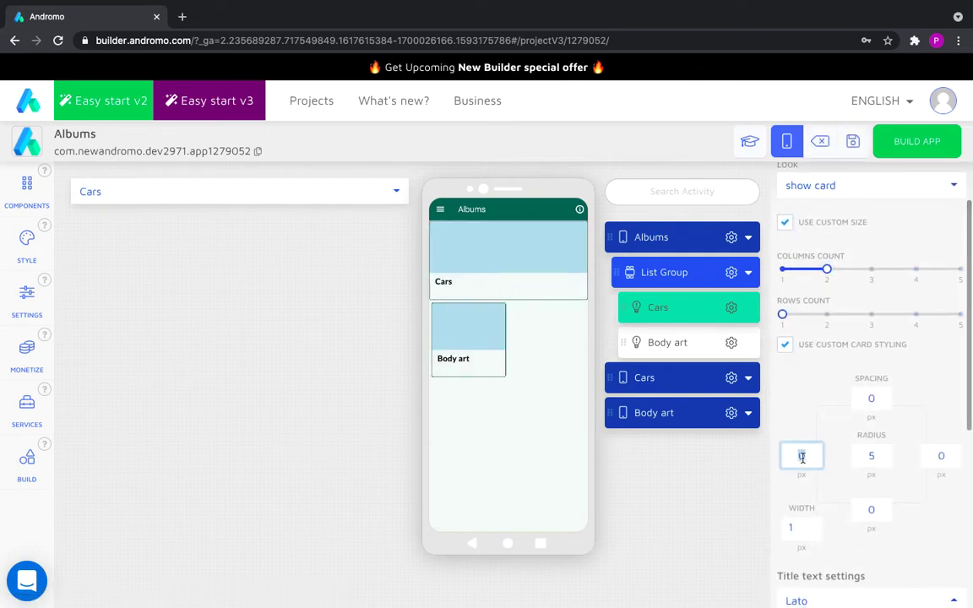
{"action": "type", "text": "10"}
{"action": "left_click", "coordinate": [880, 404]}
{"action": "type", "text": "10"}
{"action": "key", "text": "Tab"}
{"action": "type", "text": "10"}
{"action": "key", "text": "Tab"}
{"action": "type", "text": "10"}
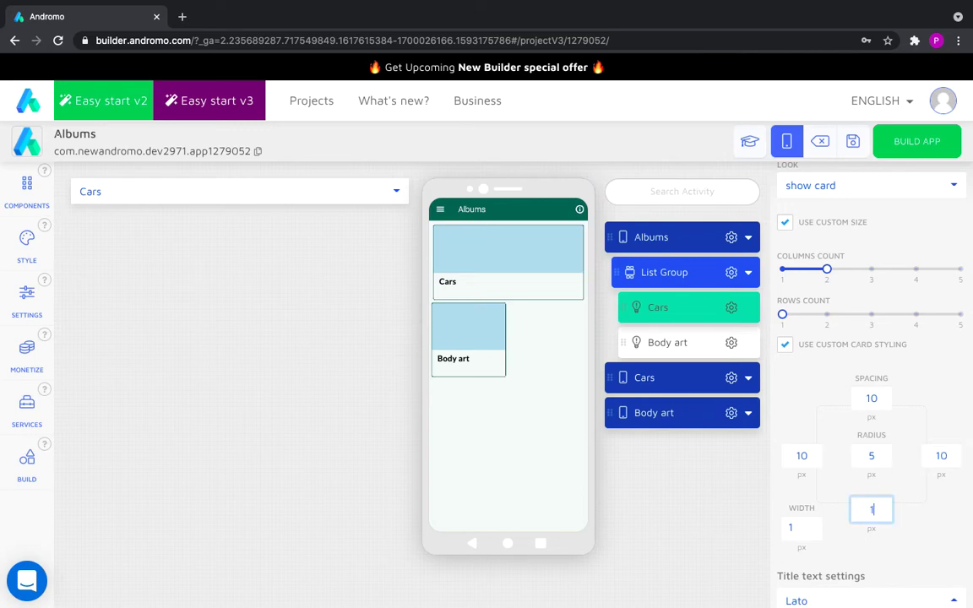
- Set the Cars card's corner radius to 10 px and its border width to 0 px
{"action": "key", "text": "Tab"}
{"action": "key", "text": "Tab"}
{"action": "type", "text": "10"}
{"action": "key", "text": "Tab"}
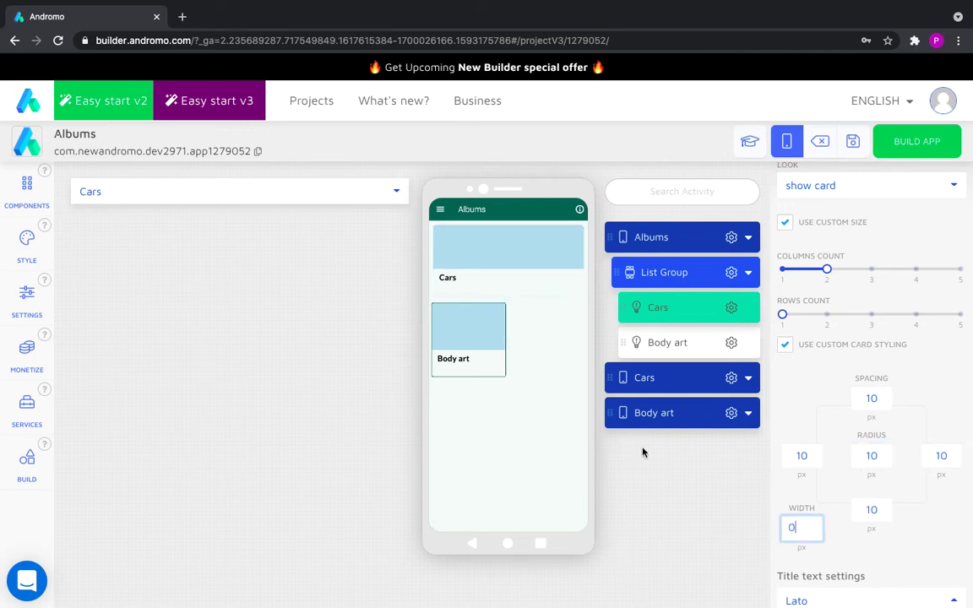
- Make the Cars card's title background color fully transparent, with alpha 0
{"action": "scroll", "coordinate": [811, 507], "scroll_direction": "down", "scroll_amount": 5}
{"action": "left_click", "coordinate": [811, 511]}
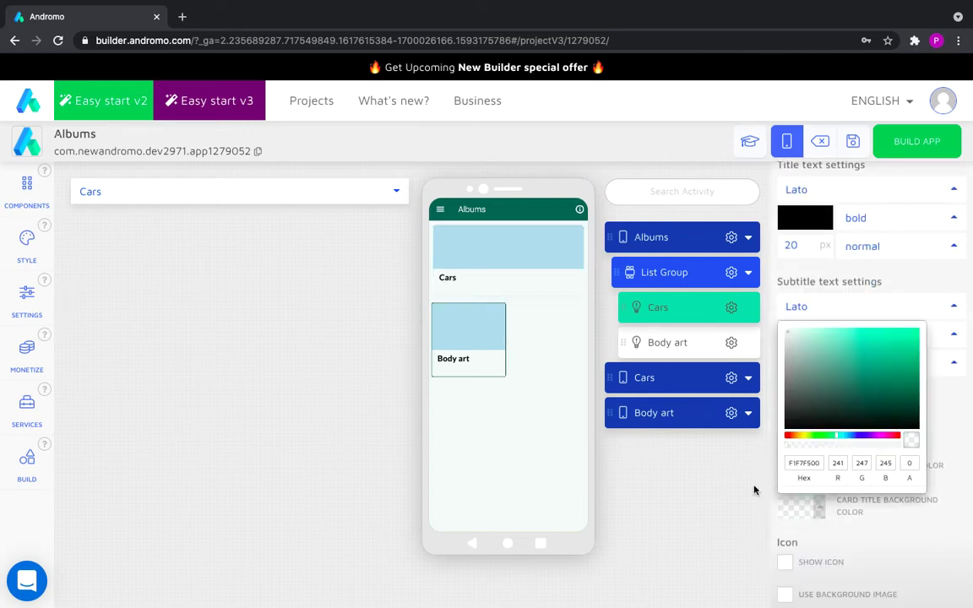
{"action": "left_click", "coordinate": [754, 490]}
- Enable a background image for the Cars card and upload Group 115.png from the Cars folder
{"action": "scroll", "coordinate": [786, 471], "scroll_direction": "down", "scroll_amount": 1}
{"action": "left_click", "coordinate": [785, 563]}
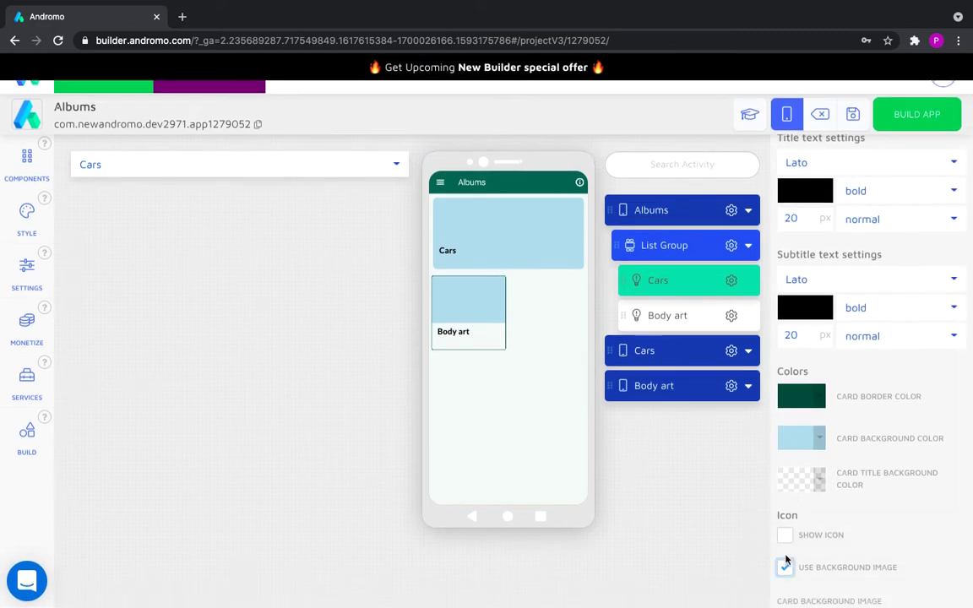
{"action": "scroll", "coordinate": [882, 522], "scroll_direction": "down", "scroll_amount": 3}
{"action": "left_click", "coordinate": [485, 14]}
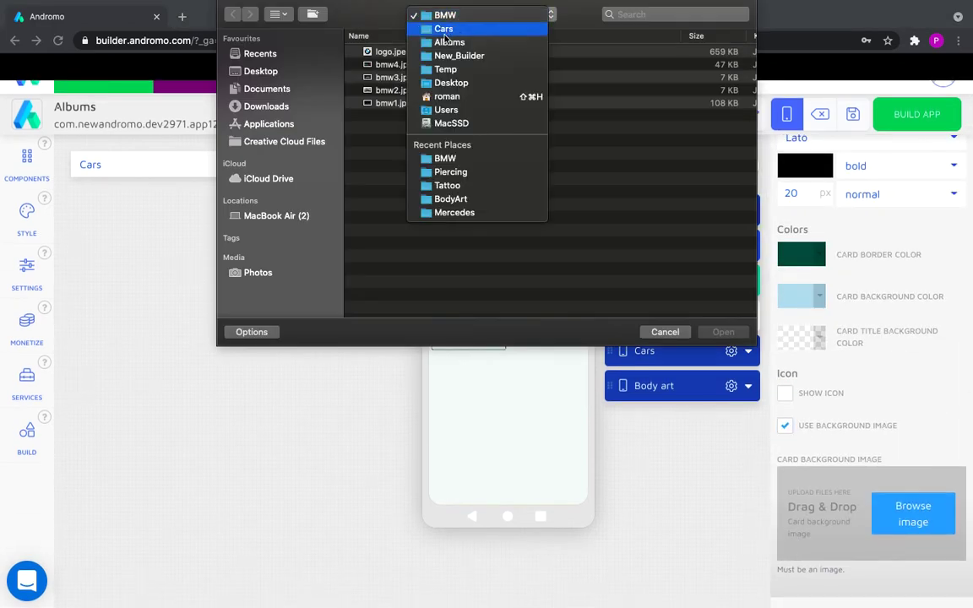
{"action": "left_click", "coordinate": [445, 28]}
{"action": "double_click", "coordinate": [427, 97]}
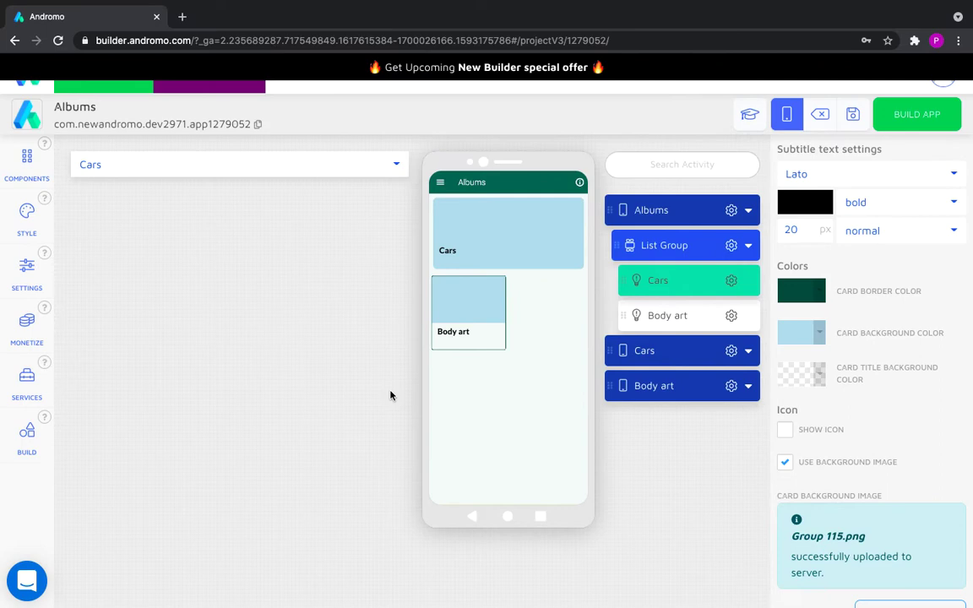
- Change the Cars card's title text color to near-white
{"action": "scroll", "coordinate": [815, 239], "scroll_direction": "up", "scroll_amount": 6}
{"action": "left_click", "coordinate": [797, 396]}
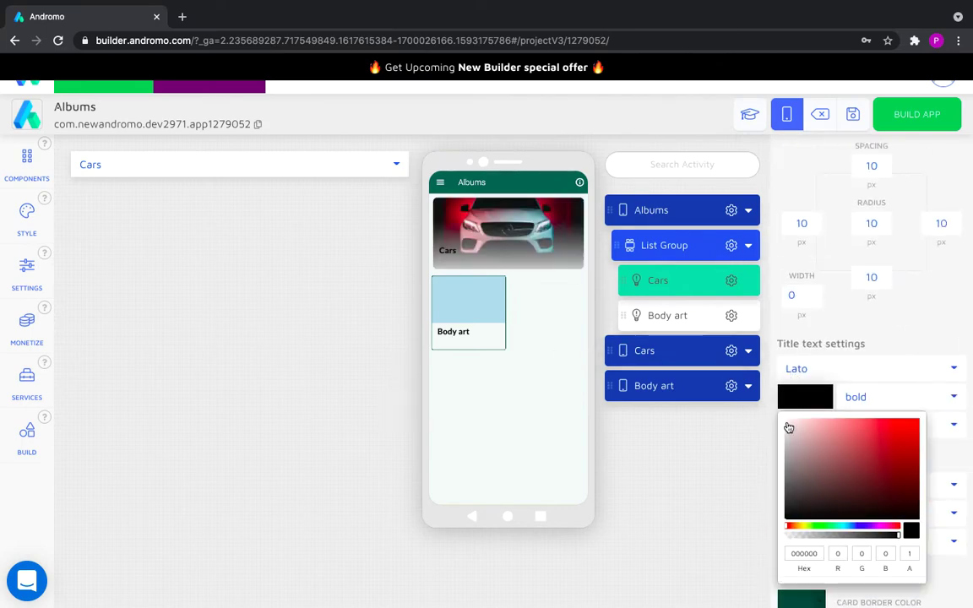
{"action": "left_click", "coordinate": [720, 451]}
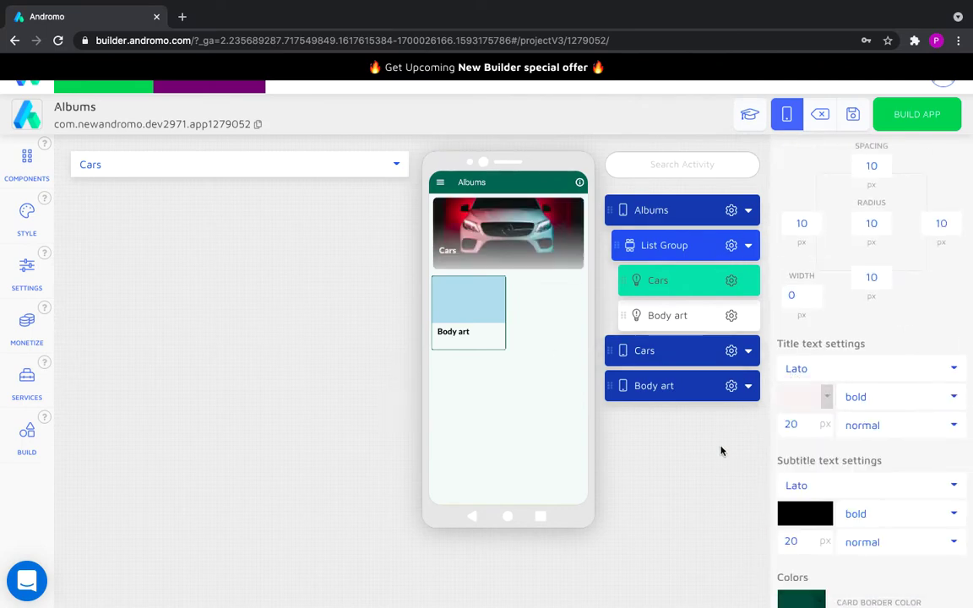
- Enable a custom size for the Body art button and set its columns count to 2
{"action": "left_click", "coordinate": [685, 319]}
{"action": "left_click", "coordinate": [785, 271]}
{"action": "left_click", "coordinate": [823, 326]}
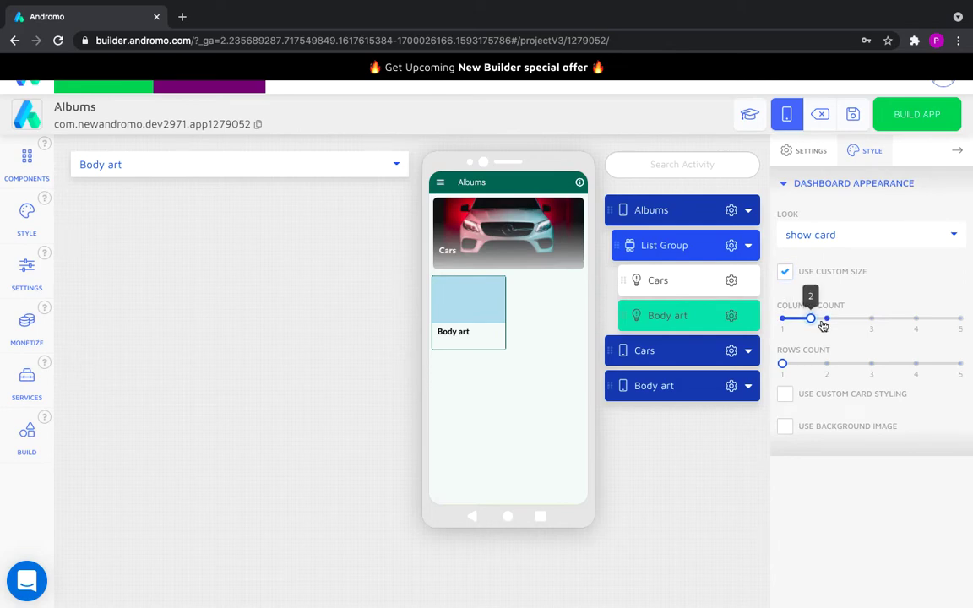
- Enable custom card styling for the Body art card and set its spacing to 10 px on all four sides
{"action": "left_click", "coordinate": [786, 395]}
{"action": "scroll", "coordinate": [814, 443], "scroll_direction": "down", "scroll_amount": 1}
{"action": "left_click", "coordinate": [797, 407]}
{"action": "type", "text": "10"}
{"action": "left_click", "coordinate": [874, 355]}
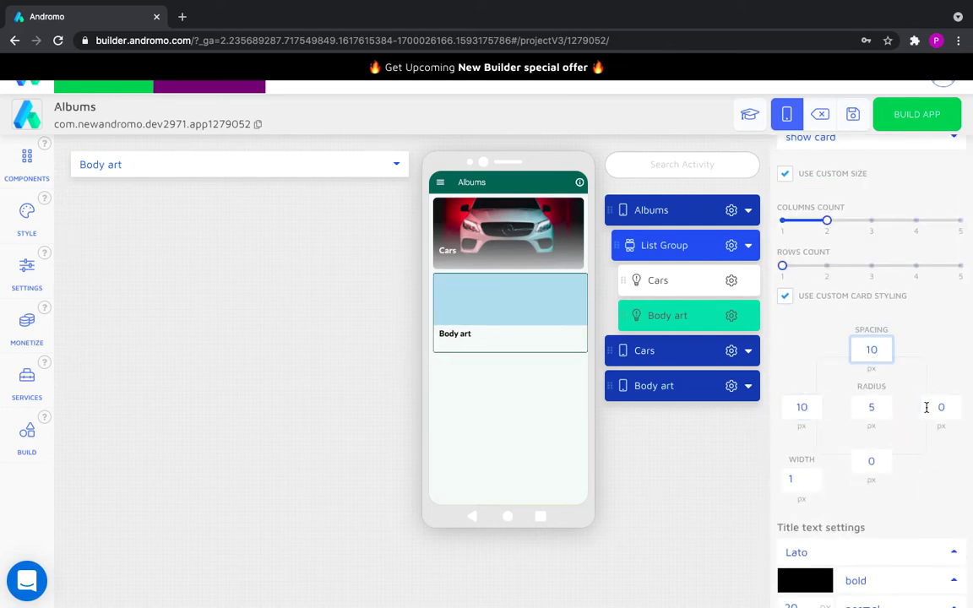
{"action": "left_click", "coordinate": [941, 407]}
{"action": "type", "text": "10"}
{"action": "left_click", "coordinate": [870, 461]}
{"action": "type", "text": "10"}
- Set the Body art card's corner radius to 10 px and its border width to 0 px
{"action": "left_click", "coordinate": [870, 407]}
{"action": "type", "text": "10"}
{"action": "left_click", "coordinate": [794, 470]}
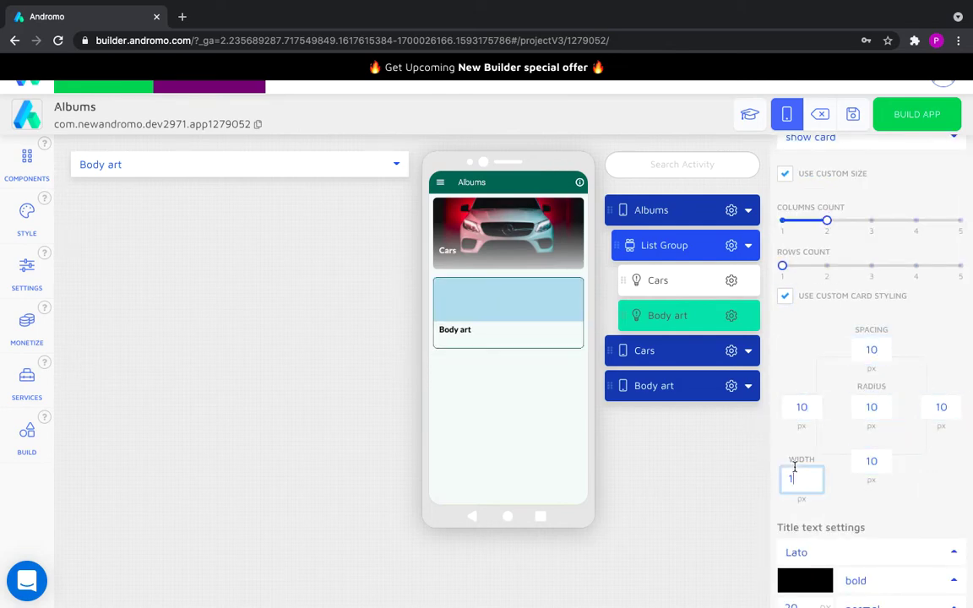
- Make the Body art card's title background transparent and change its title text color to near-white
{"action": "scroll", "coordinate": [771, 482], "scroll_direction": "down", "scroll_amount": 5}
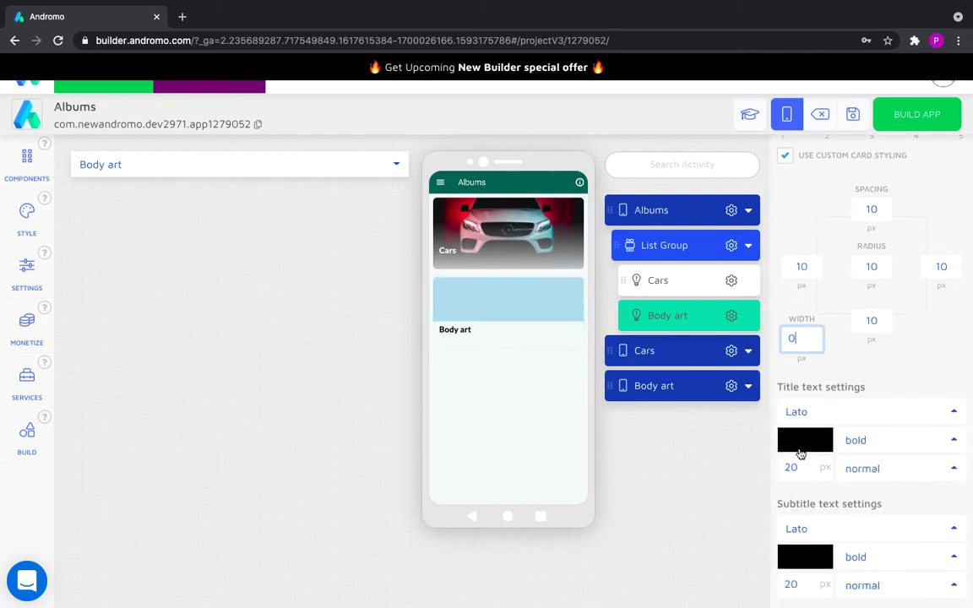
{"action": "scroll", "coordinate": [761, 466], "scroll_direction": "up", "scroll_amount": 2}
{"action": "left_click", "coordinate": [806, 310]}
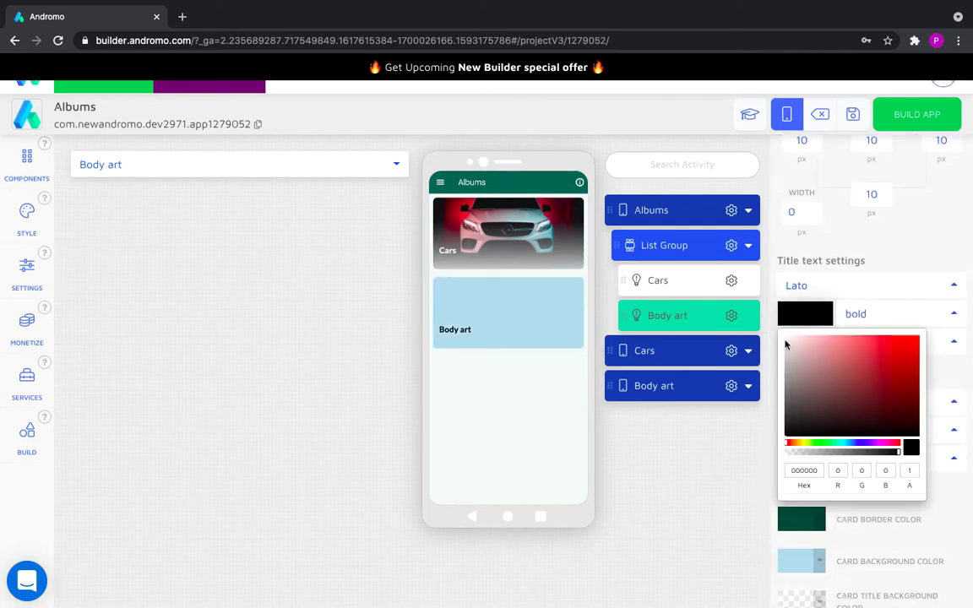
{"action": "left_click", "coordinate": [786, 341]}
{"action": "left_click", "coordinate": [744, 484]}
- Enable a background image for the Body art card and upload Group 114.png from the Tattoo folder inside BodyArt
{"action": "scroll", "coordinate": [799, 444], "scroll_direction": "down", "scroll_amount": 2}
{"action": "left_click", "coordinate": [784, 567]}
{"action": "scroll", "coordinate": [785, 540], "scroll_direction": "down", "scroll_amount": 3}
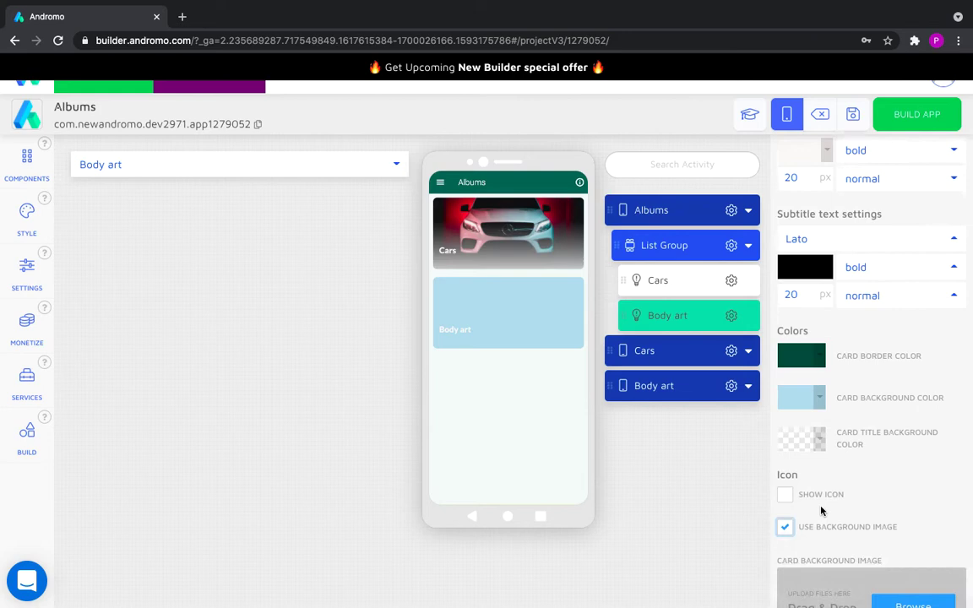
{"action": "left_click", "coordinate": [811, 545]}
{"action": "left_click", "coordinate": [447, 14]}
{"action": "left_click", "coordinate": [439, 27]}
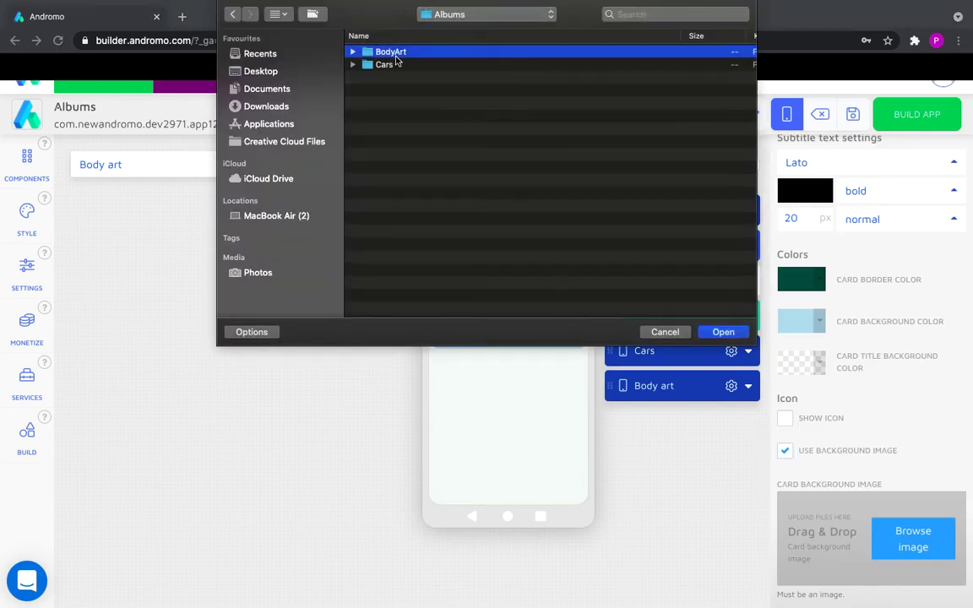
{"action": "double_click", "coordinate": [396, 52]}
{"action": "double_click", "coordinate": [387, 53]}
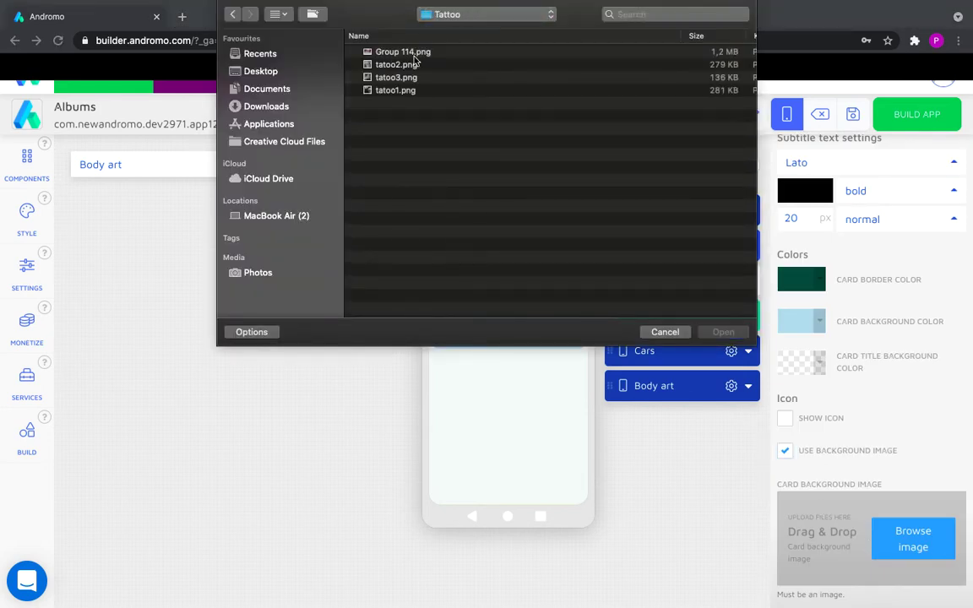
{"action": "double_click", "coordinate": [378, 52]}
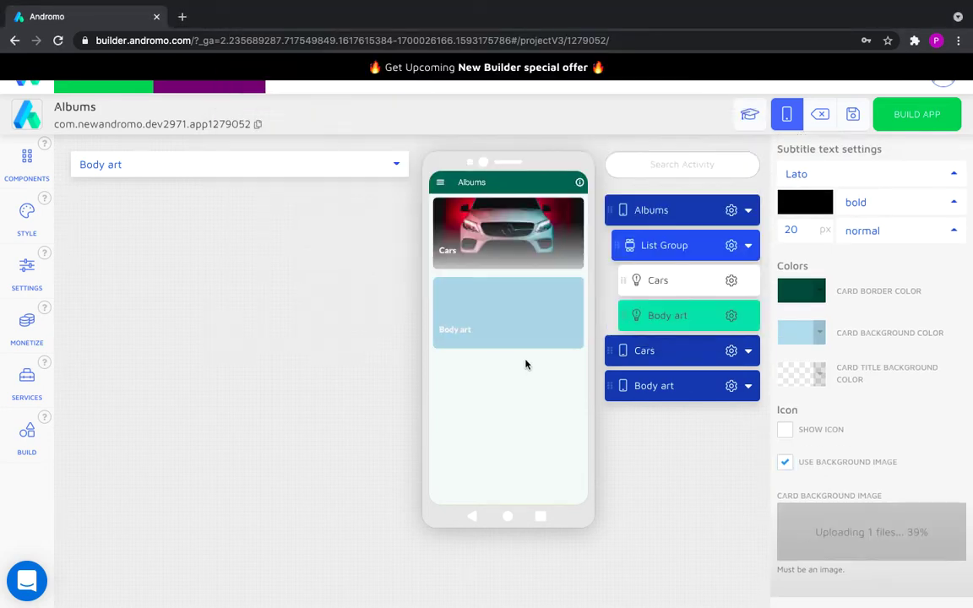
- Check which dashboard the Cars button in the Albums list group links to
{"action": "left_click", "coordinate": [663, 279]}
{"action": "left_click", "coordinate": [268, 173]}
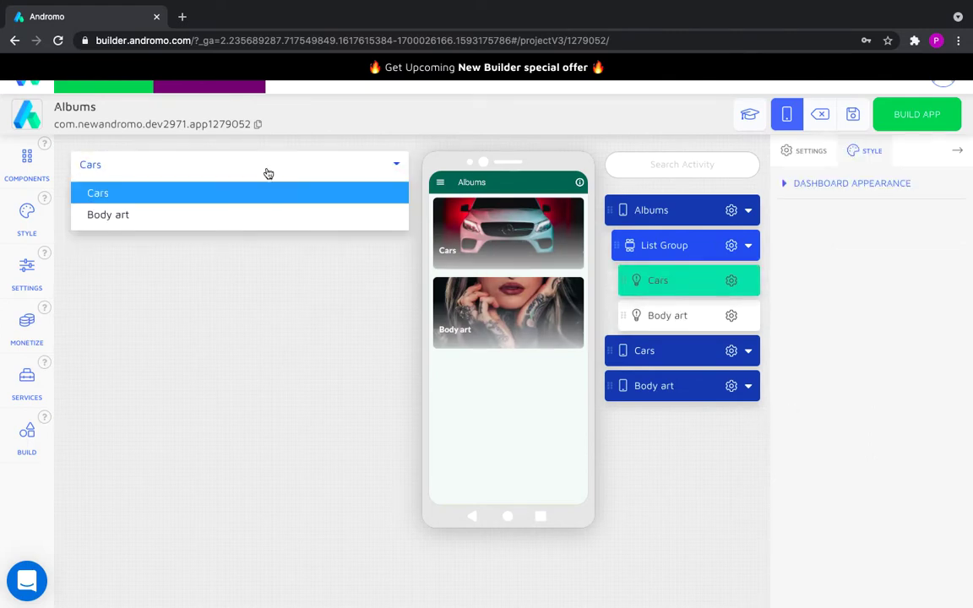
{"action": "left_click", "coordinate": [206, 164]}
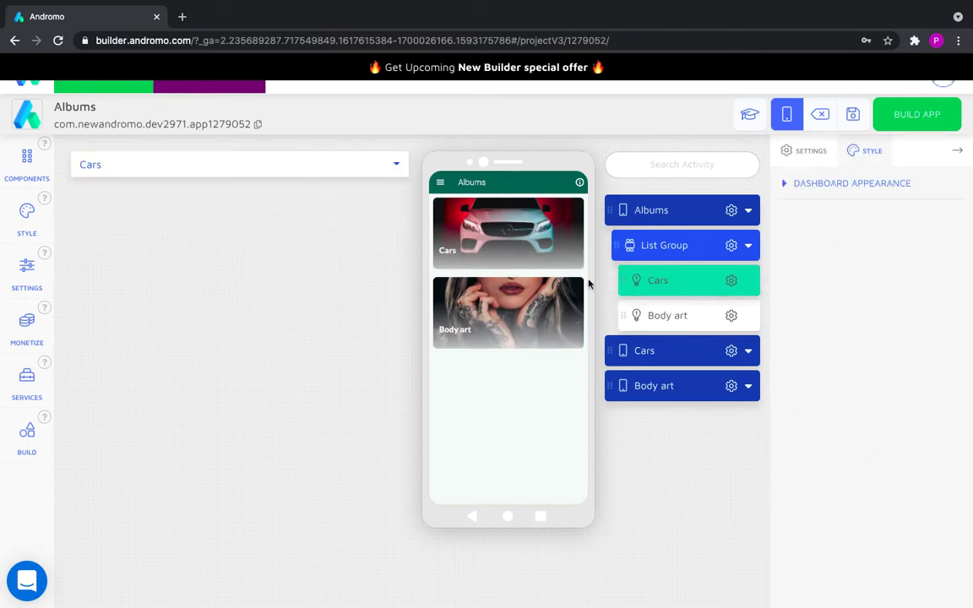
- Enable an activity background image for the Cars dashboard and upload Background.jpeg from the Cars folder
{"action": "left_click", "coordinate": [654, 345]}
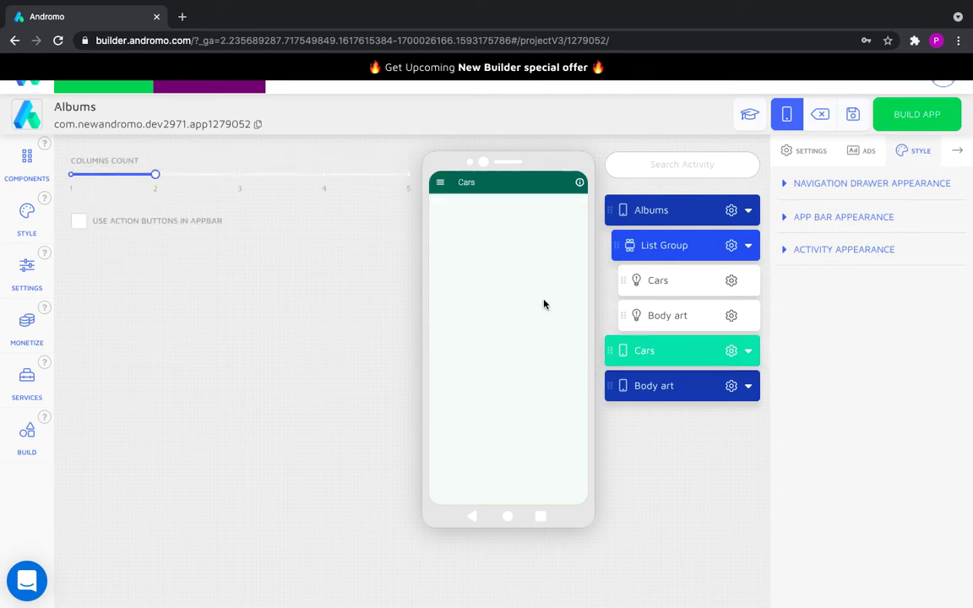
{"action": "left_click", "coordinate": [784, 256]}
{"action": "left_click", "coordinate": [785, 280]}
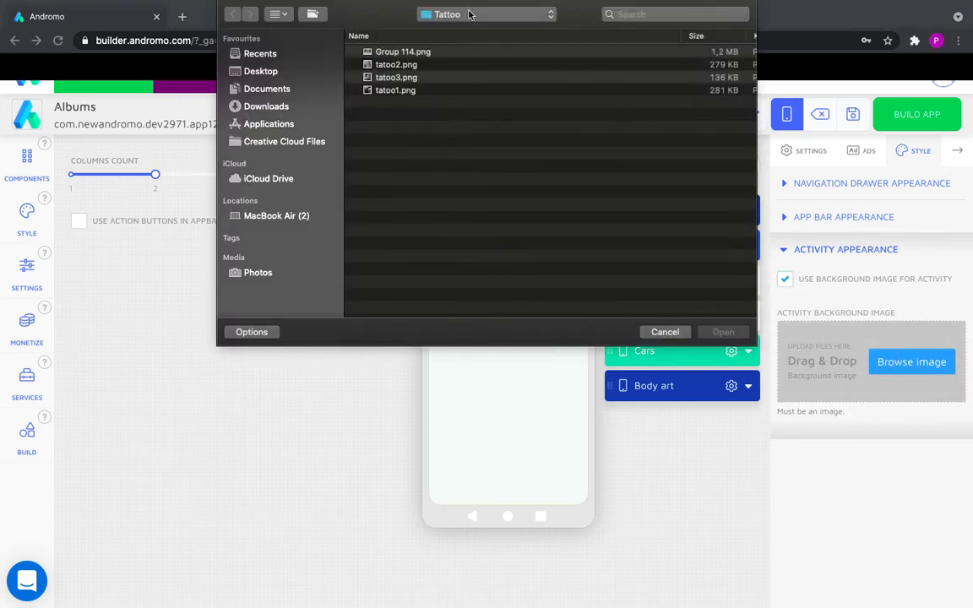
{"action": "left_click", "coordinate": [455, 14]}
{"action": "left_click", "coordinate": [435, 42]}
{"action": "left_click", "coordinate": [384, 65]}
{"action": "double_click", "coordinate": [385, 65]}
{"action": "left_click", "coordinate": [413, 76]}
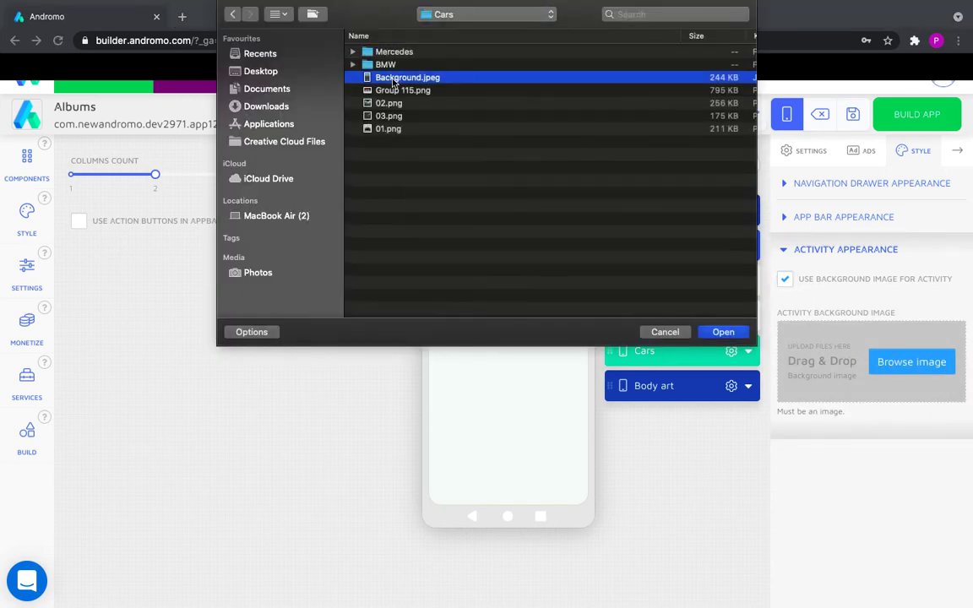
{"action": "double_click", "coordinate": [413, 76]}
- Add a List Group to the Cars dashboard and place a Photo gallery inside it
{"action": "left_click", "coordinate": [25, 157]}
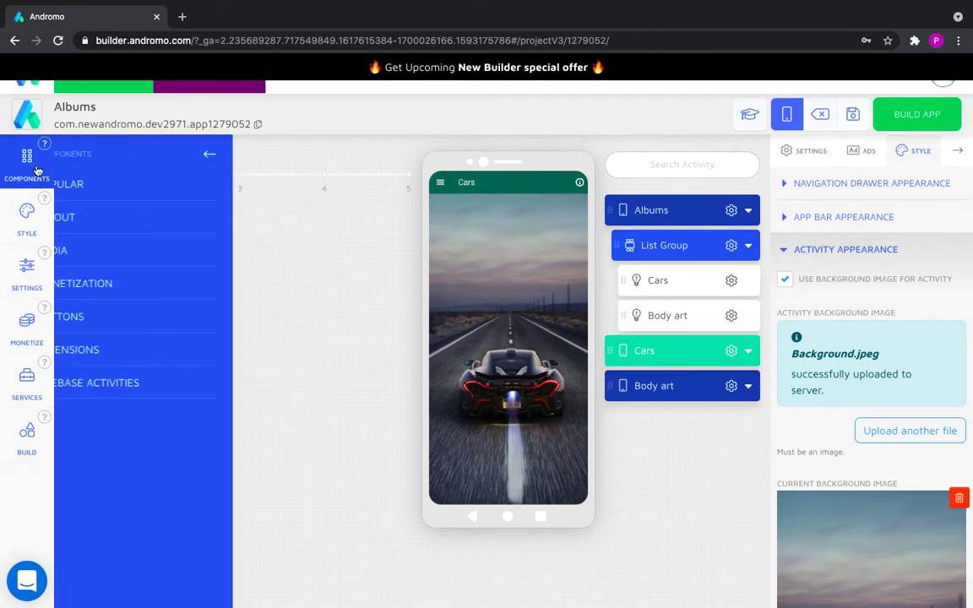
{"action": "left_click", "coordinate": [74, 220]}
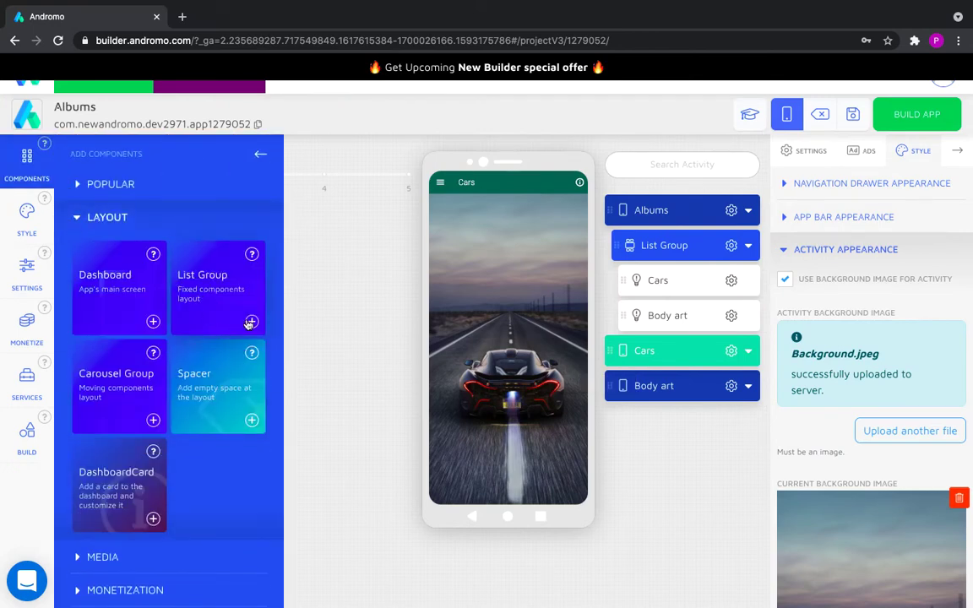
{"action": "left_click", "coordinate": [251, 323]}
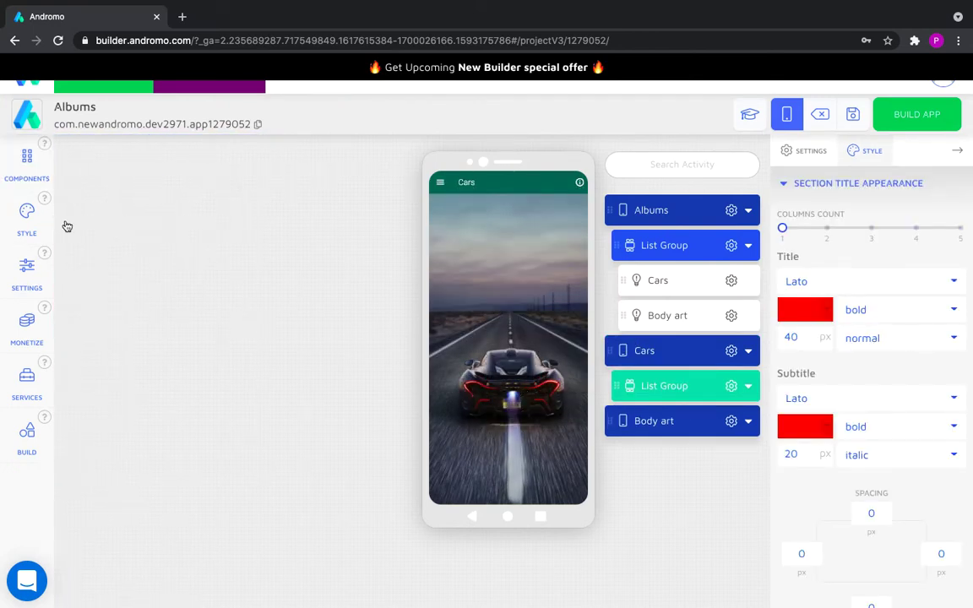
{"action": "left_click", "coordinate": [32, 173]}
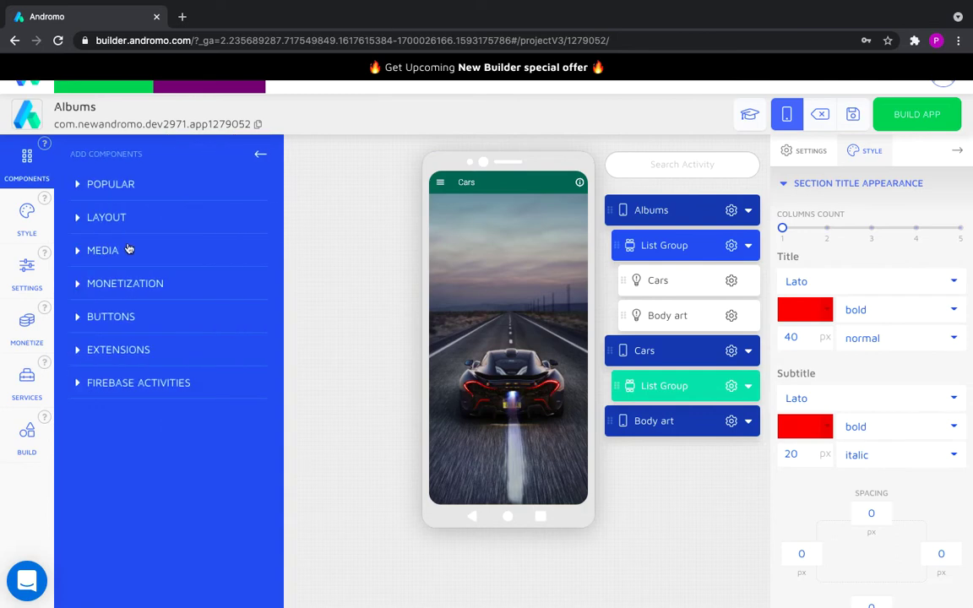
{"action": "left_click", "coordinate": [98, 188]}
{"action": "left_click", "coordinate": [153, 288]}
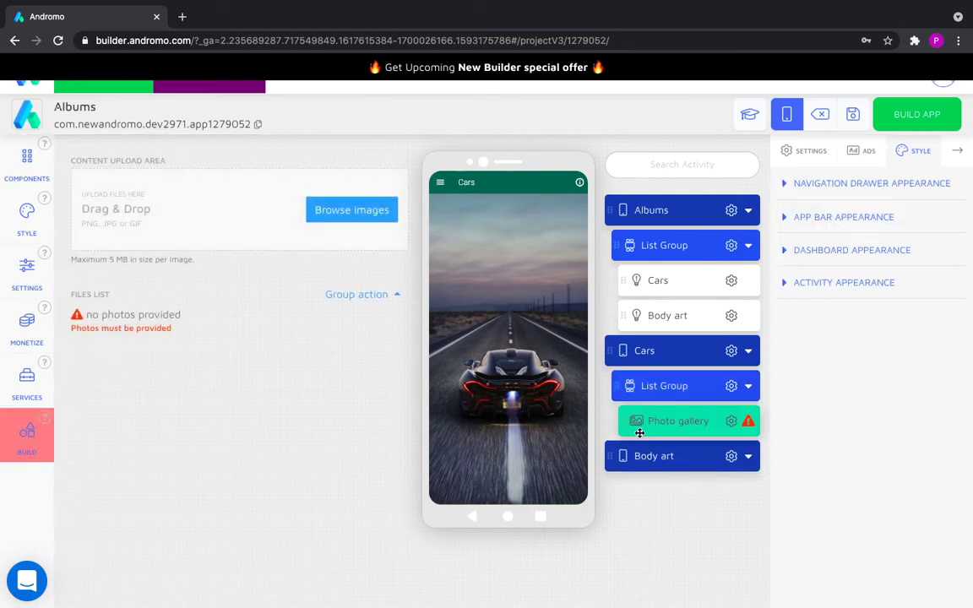
- Title the photo gallery BMW and turn off showing its photos count on the dashboard
{"action": "left_click", "coordinate": [809, 183]}
{"action": "left_click", "coordinate": [804, 151]}
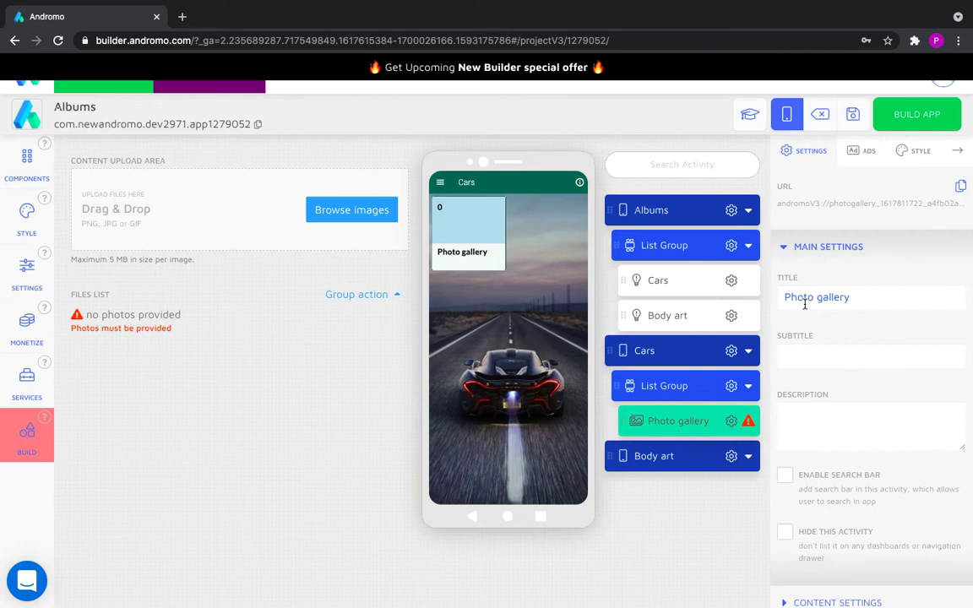
{"action": "triple_click", "coordinate": [806, 296]}
{"action": "type", "text": "BMW"}
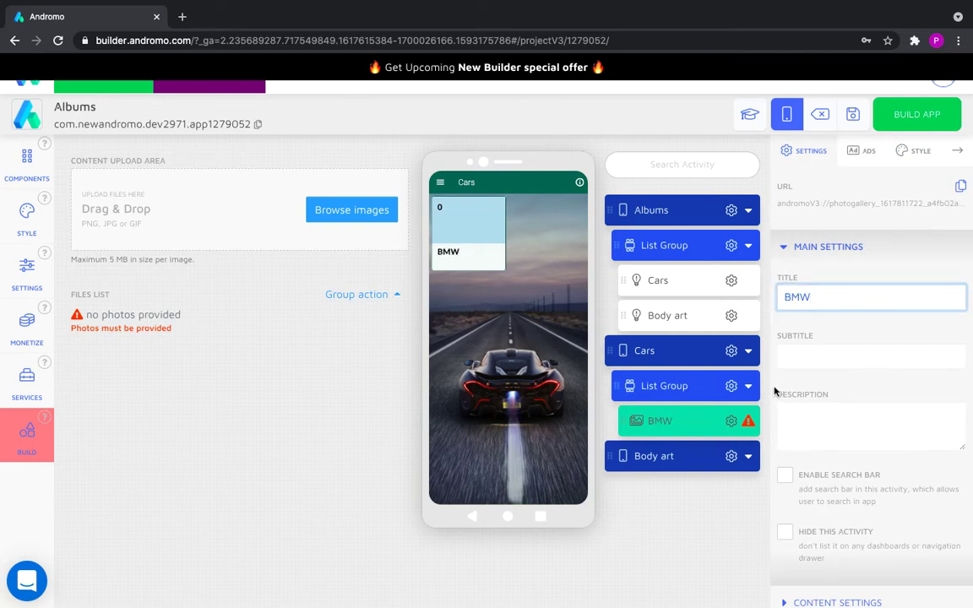
{"action": "left_click", "coordinate": [789, 247]}
{"action": "left_click", "coordinate": [781, 280]}
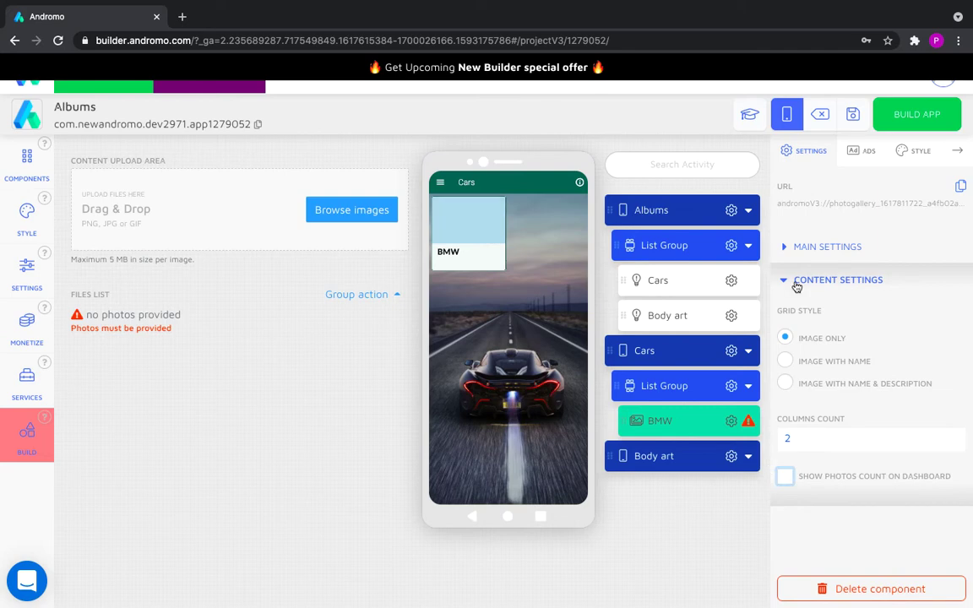
- Enable custom card styling for the BMW gallery's dashboard card and set its spacing to 7 px on all four sides
{"action": "left_click", "coordinate": [915, 152]}
{"action": "left_click", "coordinate": [785, 183]}
{"action": "left_click", "coordinate": [781, 250]}
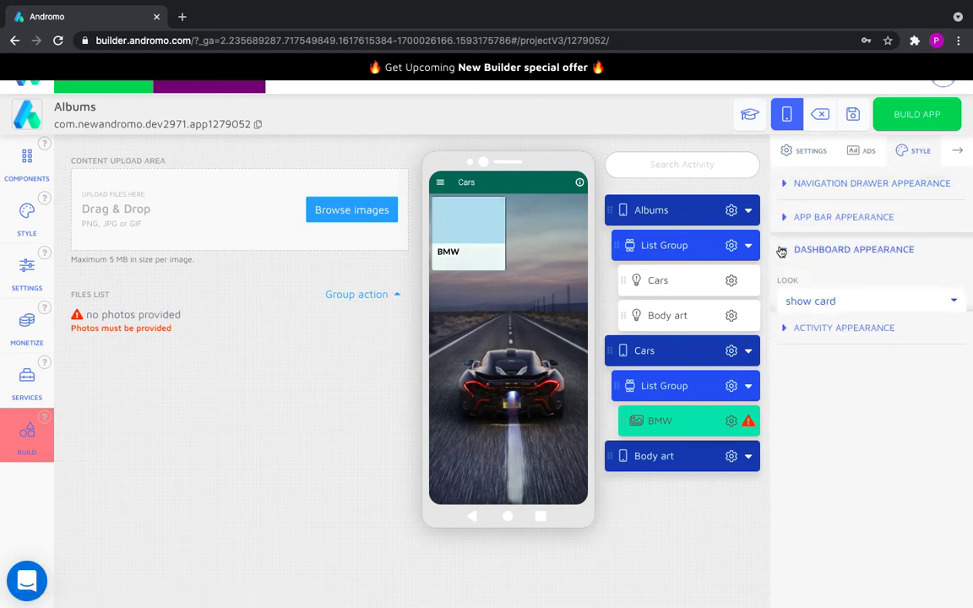
{"action": "left_click", "coordinate": [784, 370]}
{"action": "left_click", "coordinate": [802, 482]}
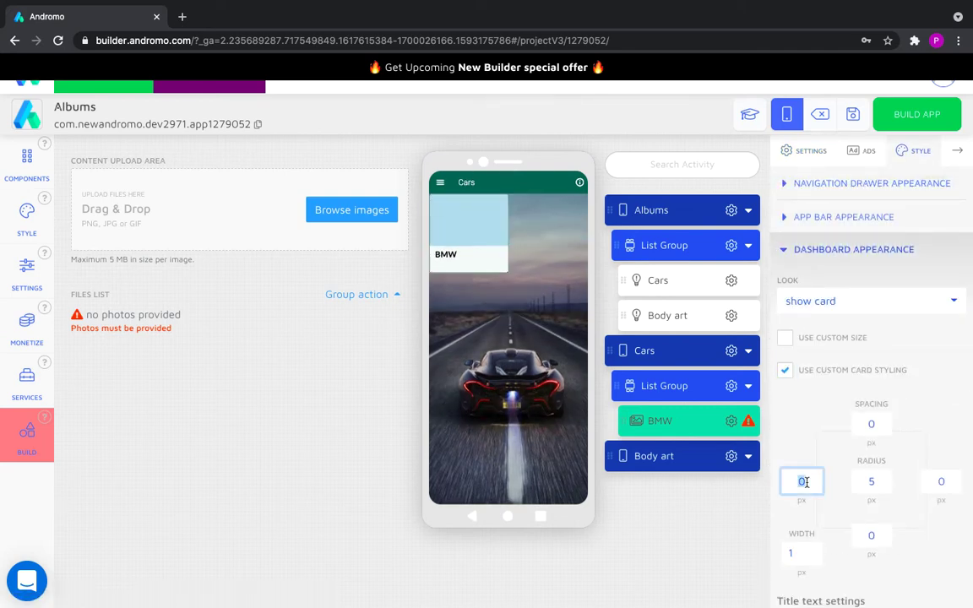
{"action": "left_click", "coordinate": [878, 423]}
{"action": "type", "text": "7"}
{"action": "left_click", "coordinate": [933, 480]}
{"action": "type", "text": "7"}
{"action": "left_click", "coordinate": [870, 535]}
{"action": "type", "text": "7"}
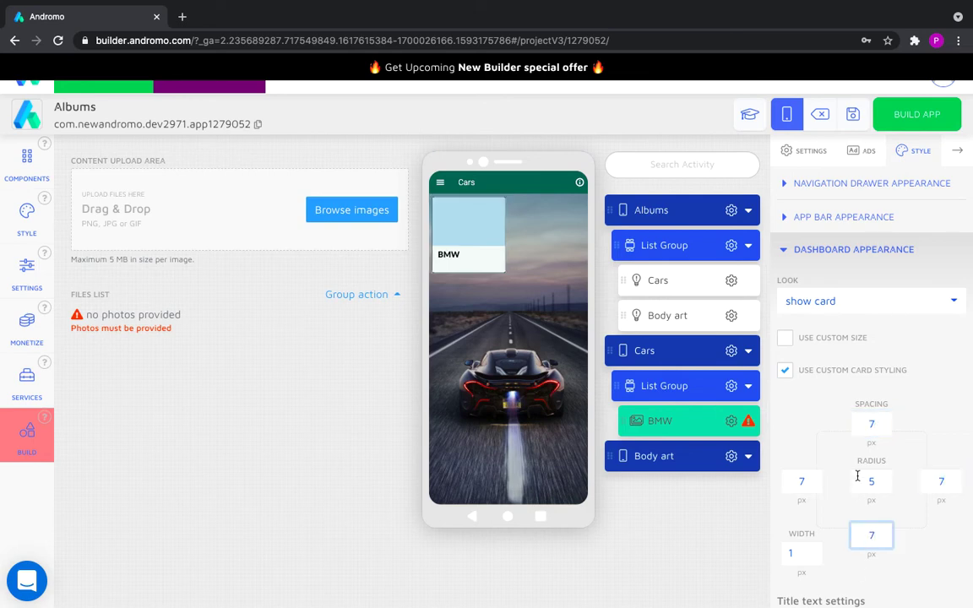
- Set the BMW card's corner radius to 7 px and its top spacing to 10 px
{"action": "left_click", "coordinate": [871, 482]}
{"action": "type", "text": "7"}
{"action": "left_click", "coordinate": [883, 422]}
{"action": "type", "text": "10"}
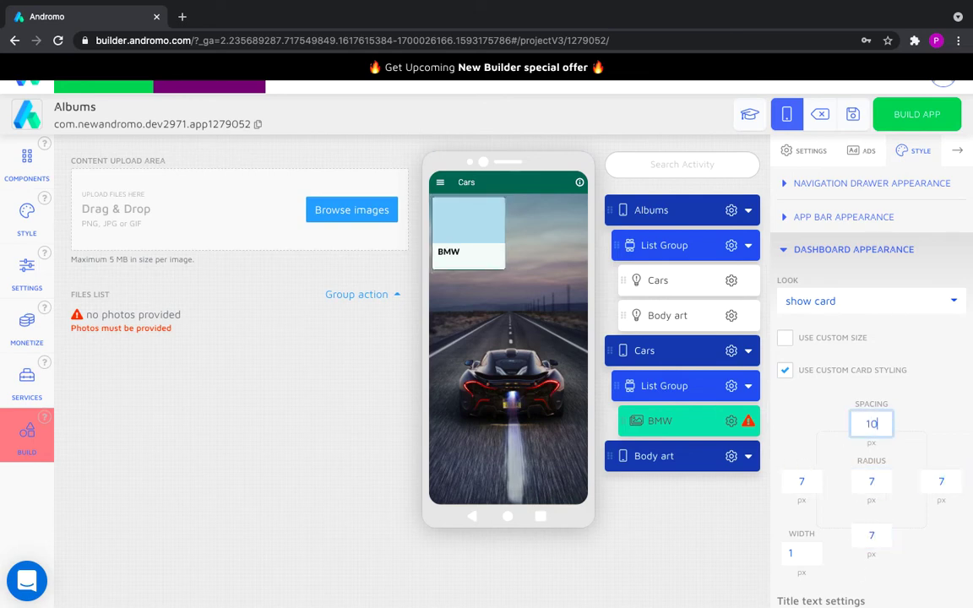
- Make the BMW card's title text color and title background color fully transparent
{"action": "scroll", "coordinate": [825, 483], "scroll_direction": "down", "scroll_amount": 5}
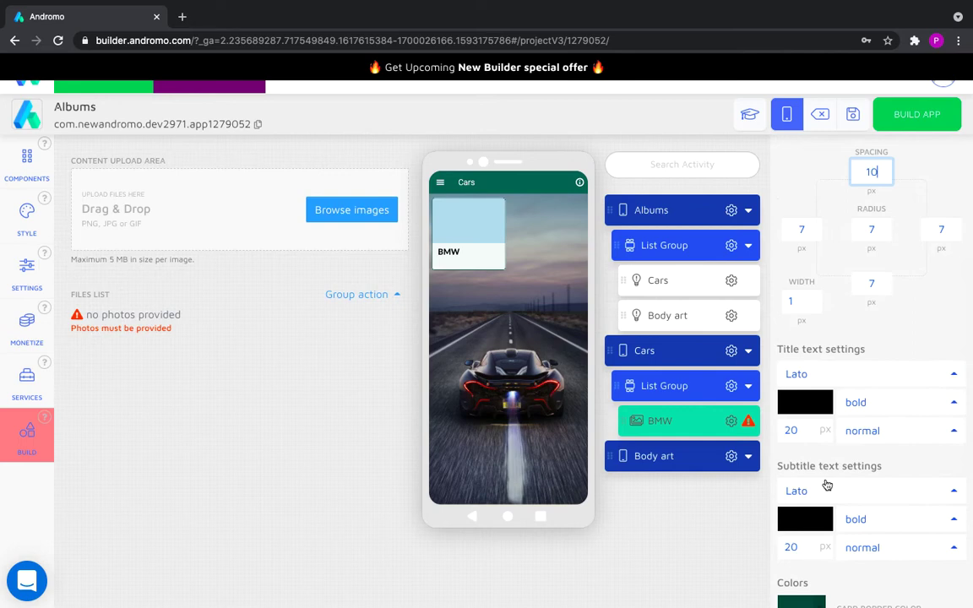
{"action": "left_click", "coordinate": [807, 409]}
{"action": "left_click", "coordinate": [788, 545]}
{"action": "scroll", "coordinate": [802, 498], "scroll_direction": "down", "scroll_amount": 3}
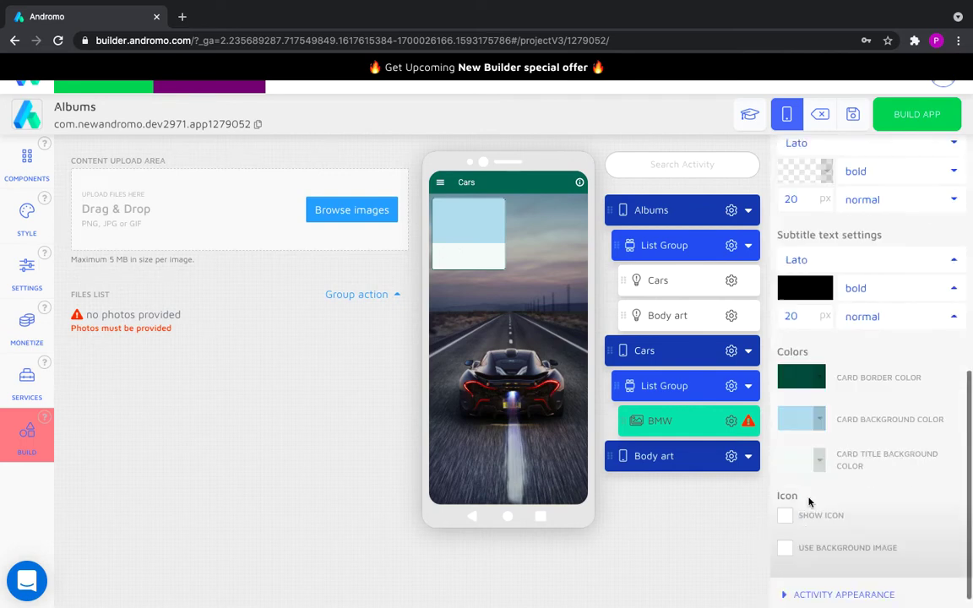
{"action": "left_click", "coordinate": [796, 449]}
{"action": "left_click", "coordinate": [795, 450]}
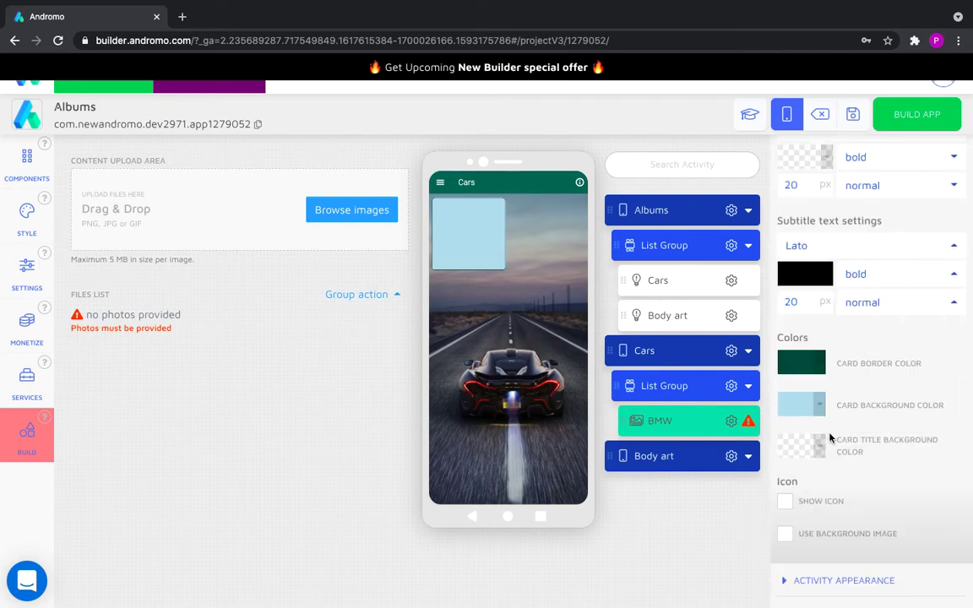
- Enable a background image for the BMW card and upload logo.jpeg from the BMW folder
{"action": "left_click", "coordinate": [784, 534]}
{"action": "scroll", "coordinate": [784, 507], "scroll_direction": "down", "scroll_amount": 2}
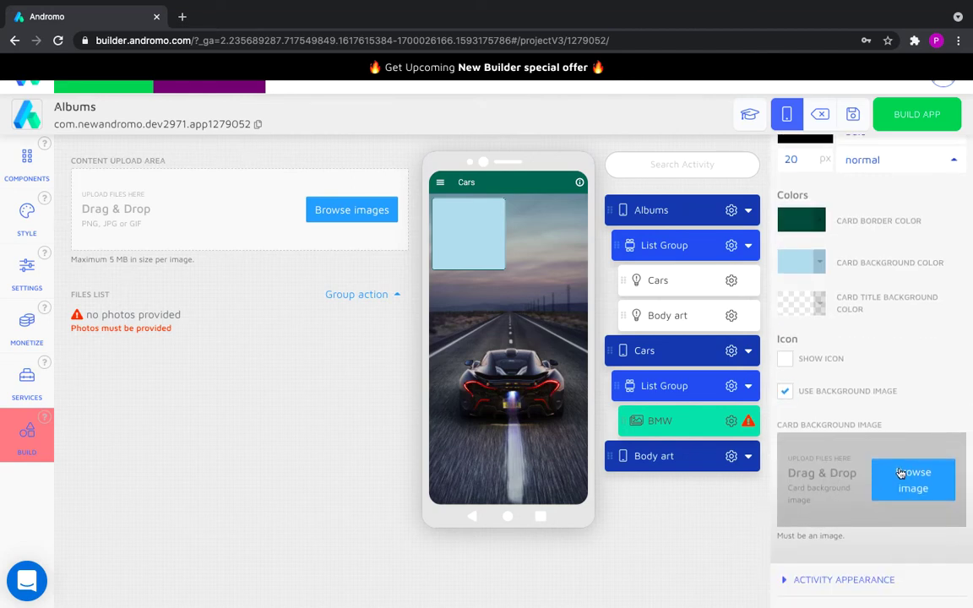
{"action": "left_click", "coordinate": [913, 480]}
{"action": "double_click", "coordinate": [384, 61]}
{"action": "double_click", "coordinate": [393, 51]}
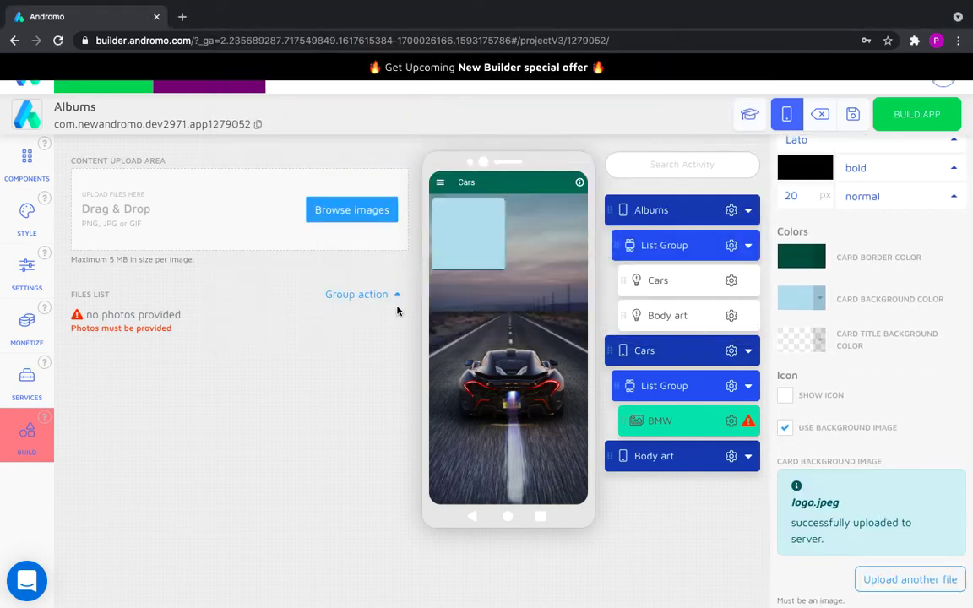
- Upload the photos bmw1.jpeg, bmw2.jpeg, bmw3.jpeg and bmw4.jpeg to the BMW gallery
{"action": "left_click", "coordinate": [350, 220]}
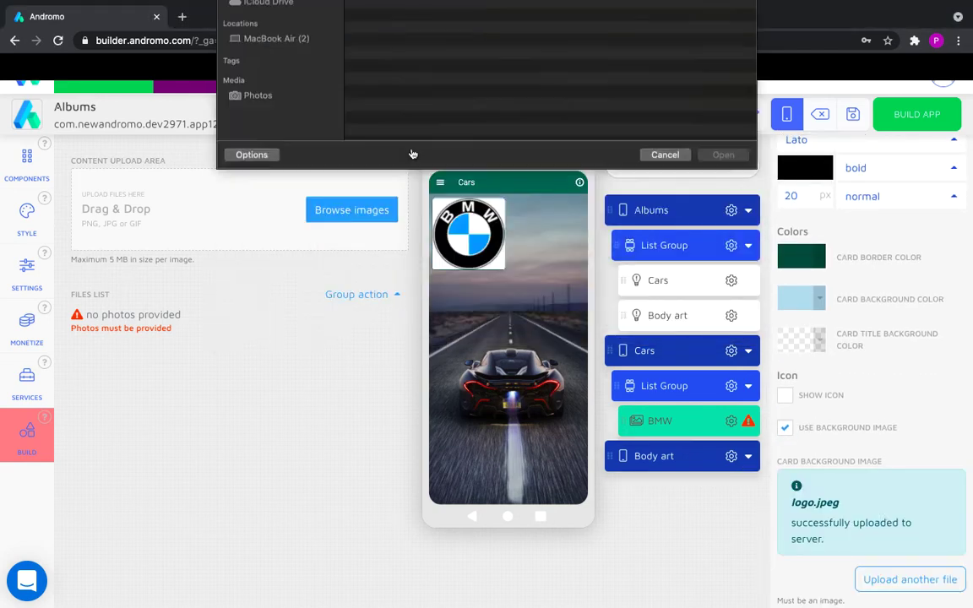
{"action": "left_click_drag", "start_coordinate": [380, 120], "coordinate": [379, 64]}
{"action": "left_click", "coordinate": [726, 331]}
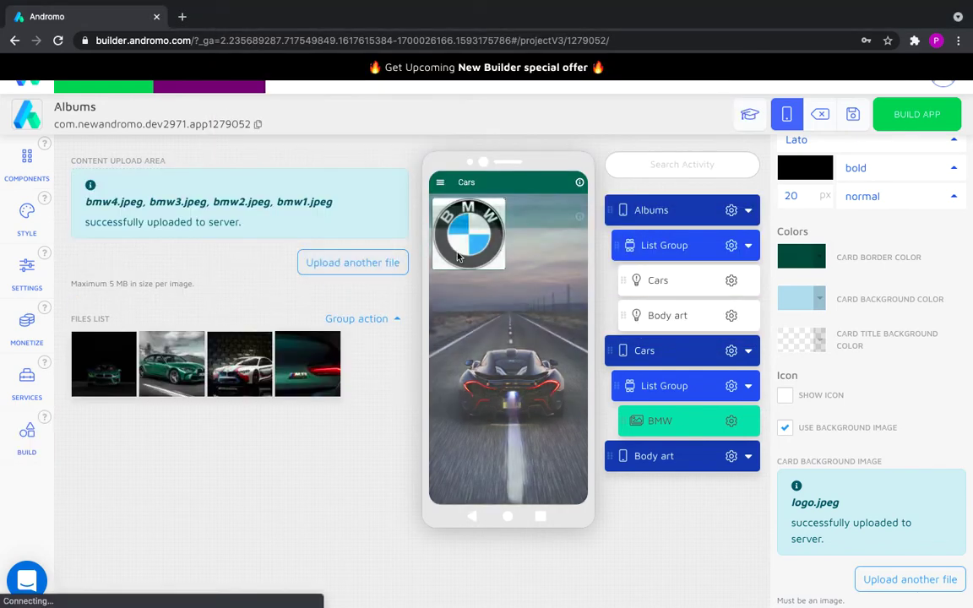
{"action": "left_click", "coordinate": [440, 187]}
- Duplicate the BMW gallery in the Cars list group and select the copy
{"action": "right_click", "coordinate": [667, 422]}
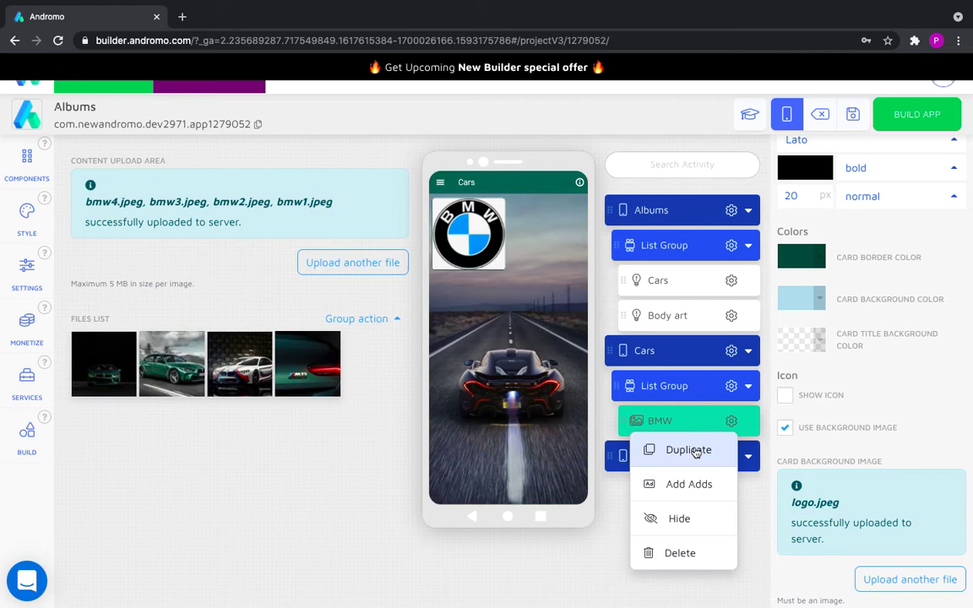
{"action": "left_click", "coordinate": [690, 449]}
{"action": "left_click", "coordinate": [688, 456]}
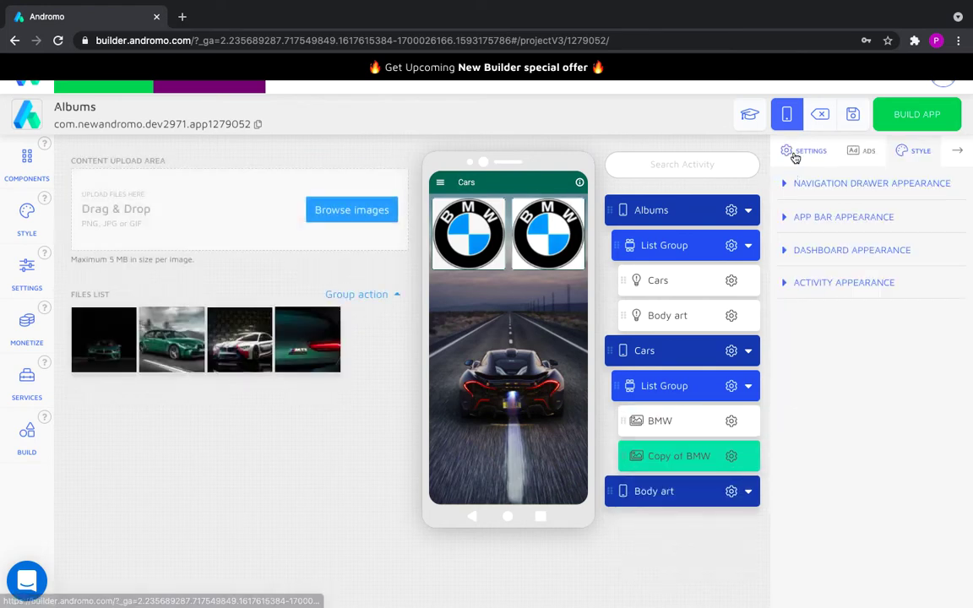
- Change the title of the copied BMW gallery to Mercedes
{"action": "left_click", "coordinate": [794, 152]}
{"action": "left_click", "coordinate": [790, 277]}
{"action": "left_click", "coordinate": [827, 246]}
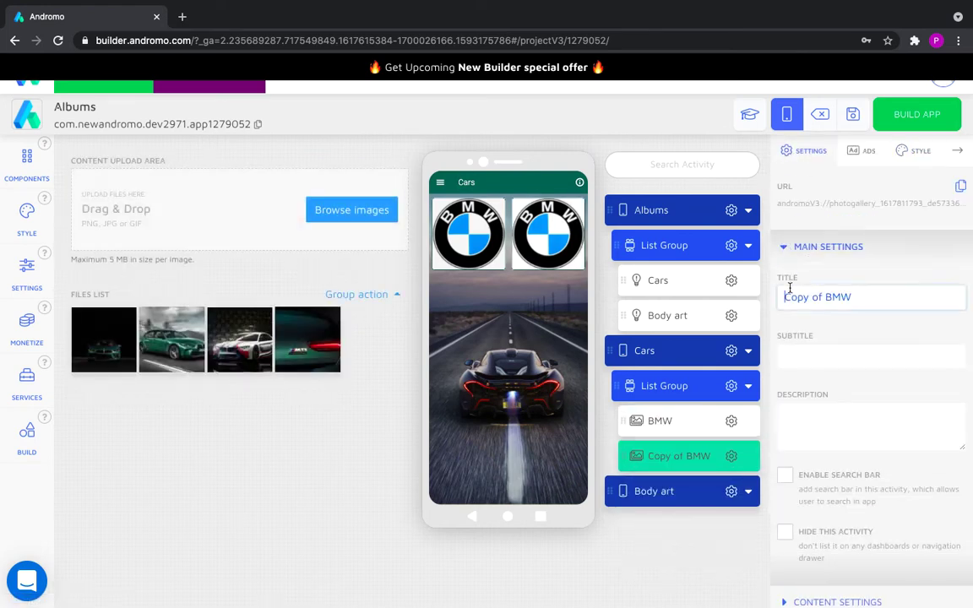
{"action": "triple_click", "coordinate": [869, 296]}
{"action": "type", "text": "Mercedes"}
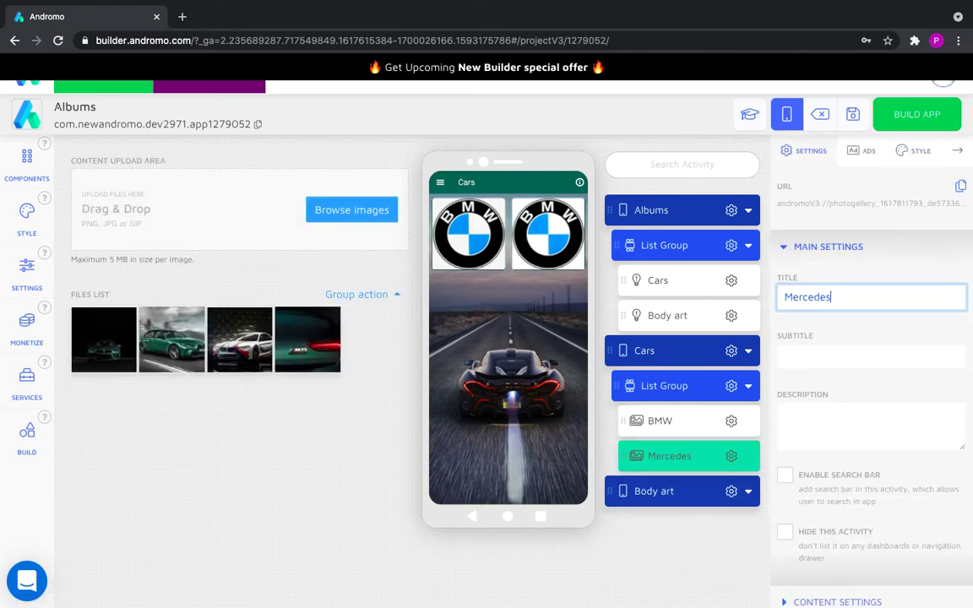
- Replace the Mercedes card's background image with logo.jpeg from the Mercedes folder
{"action": "left_click", "coordinate": [912, 151]}
{"action": "scroll", "coordinate": [852, 342], "scroll_direction": "down", "scroll_amount": 5}
{"action": "left_click", "coordinate": [913, 220]}
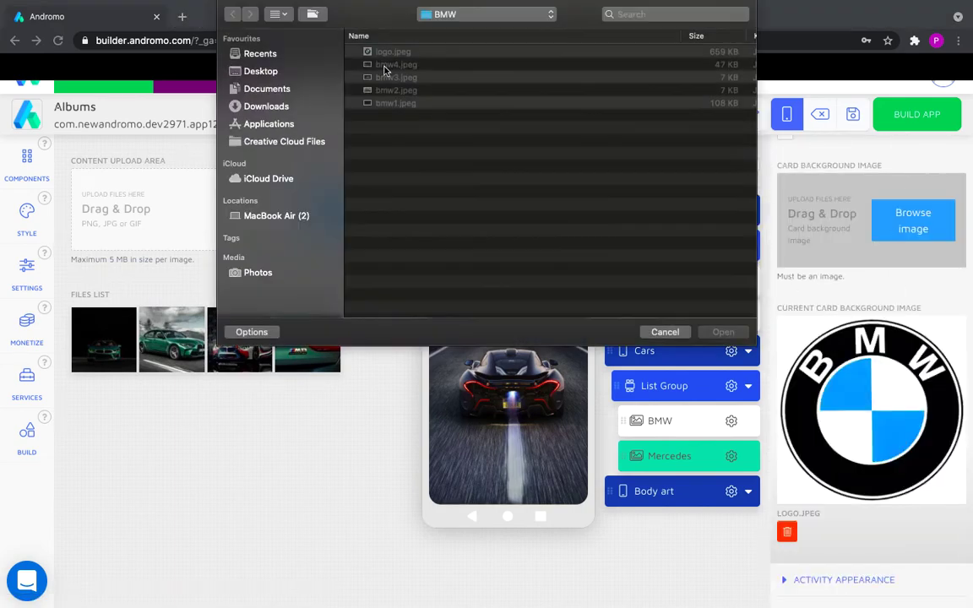
{"action": "left_click", "coordinate": [485, 13]}
{"action": "left_click", "coordinate": [422, 28]}
{"action": "double_click", "coordinate": [393, 52]}
{"action": "double_click", "coordinate": [390, 52]}
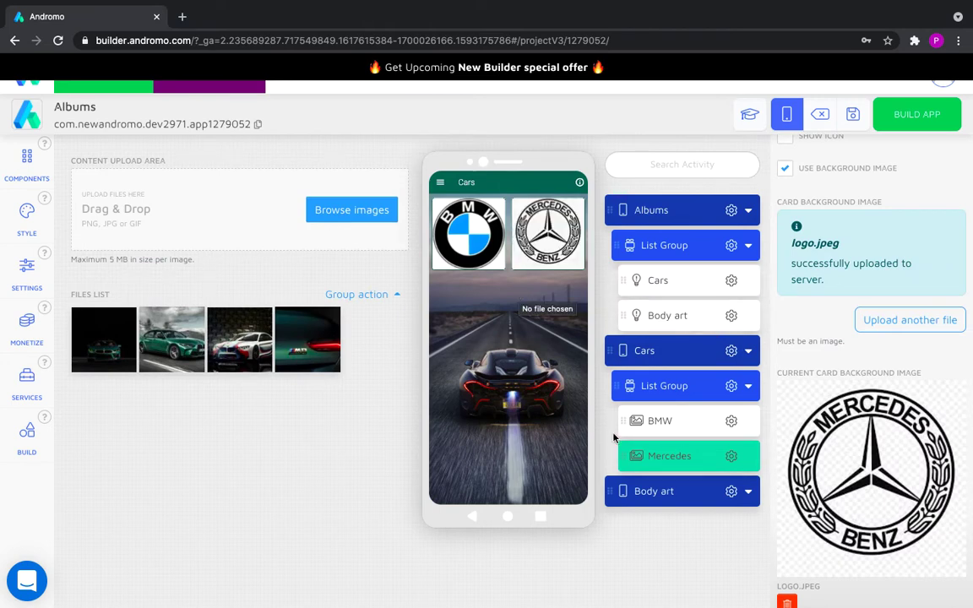
- Delete all the copied BMW photos from the Mercedes gallery
{"action": "left_click", "coordinate": [359, 295]}
{"action": "left_click", "coordinate": [342, 321]}
{"action": "left_click", "coordinate": [361, 295]}
{"action": "left_click", "coordinate": [329, 431]}
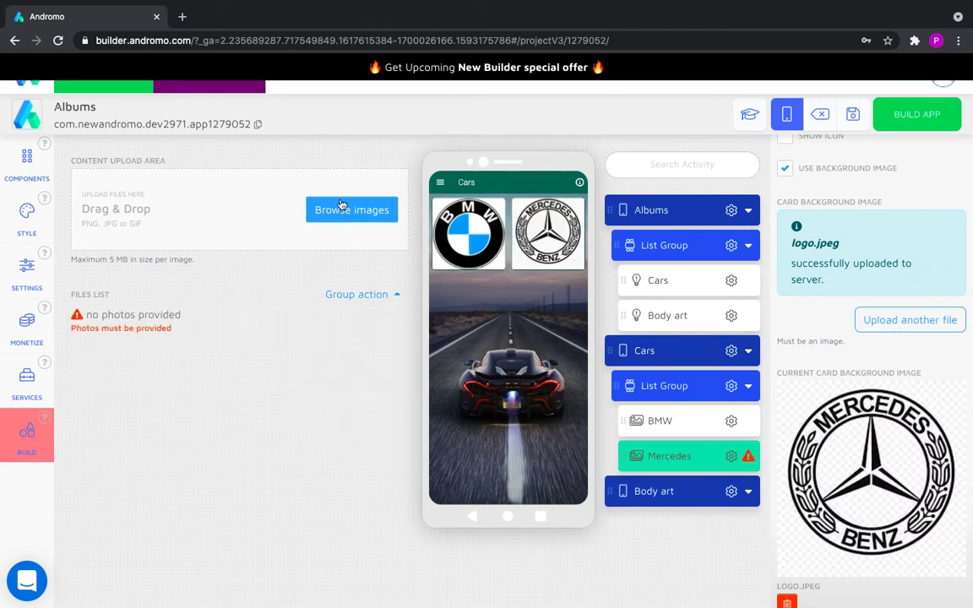
- Upload mercedes1.jpeg, mercedes2.jpeg and mercedes3.jpeg to the Mercedes gallery and return to the Cars screen in the preview
{"action": "left_click", "coordinate": [340, 213]}
{"action": "left_click_drag", "start_coordinate": [397, 91], "coordinate": [387, 63]}
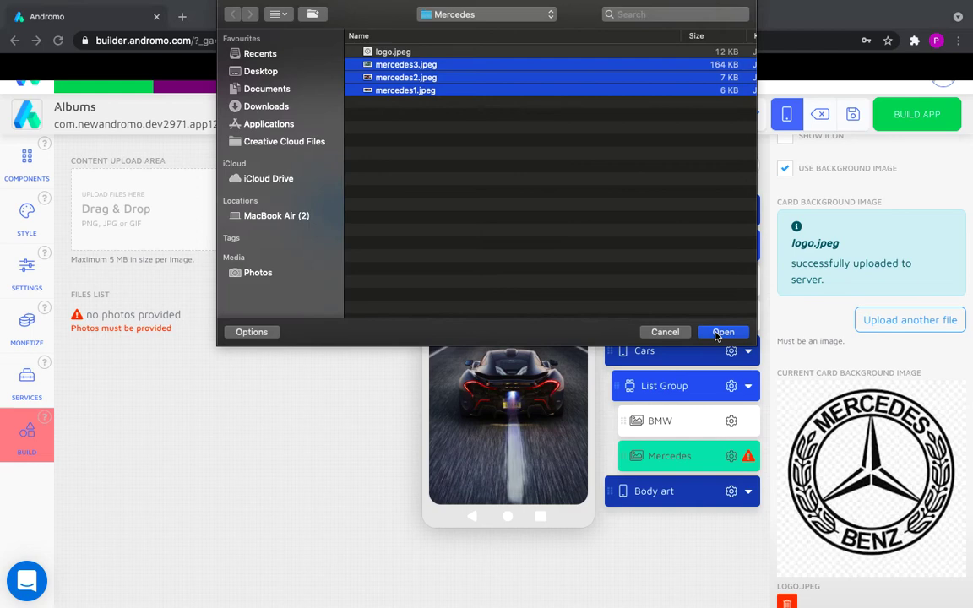
{"action": "key", "text": "Return"}
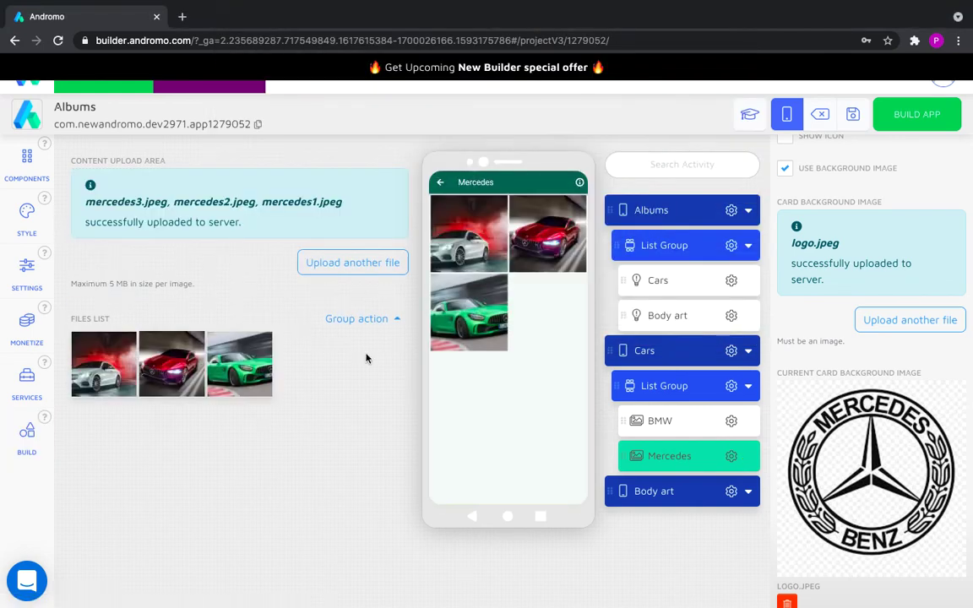
{"action": "left_click", "coordinate": [440, 183]}
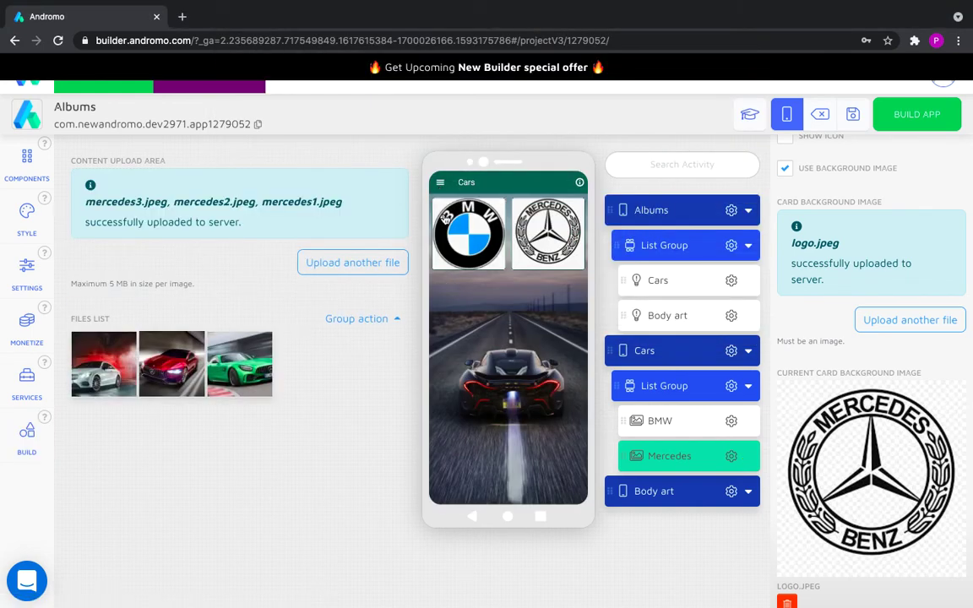
- Set the Cars dashboard's app bar leading to show back button and test going back to Albums in the preview
{"action": "left_click", "coordinate": [440, 182]}
{"action": "left_click", "coordinate": [582, 263]}
{"action": "left_click", "coordinate": [674, 354]}
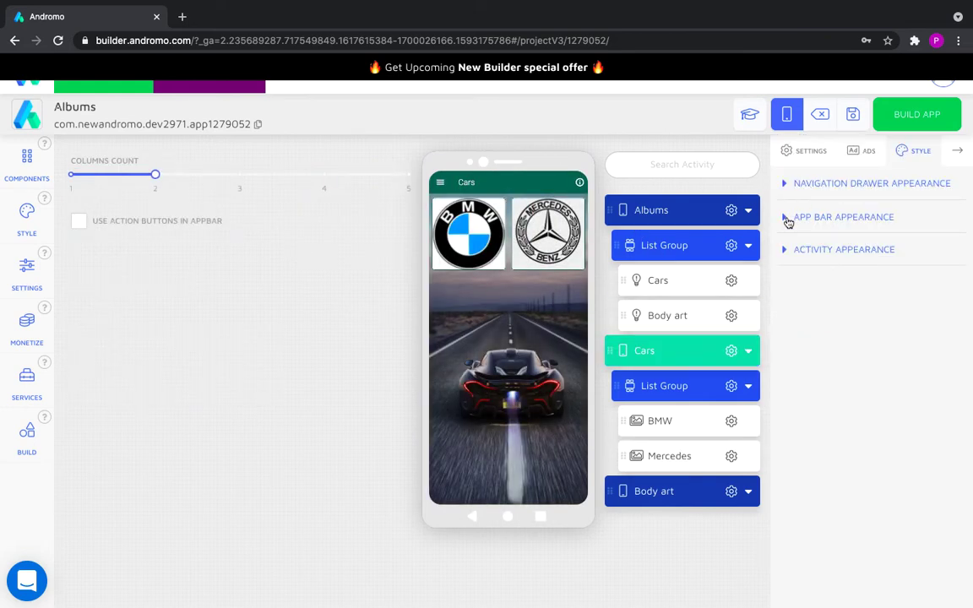
{"action": "left_click", "coordinate": [787, 219]}
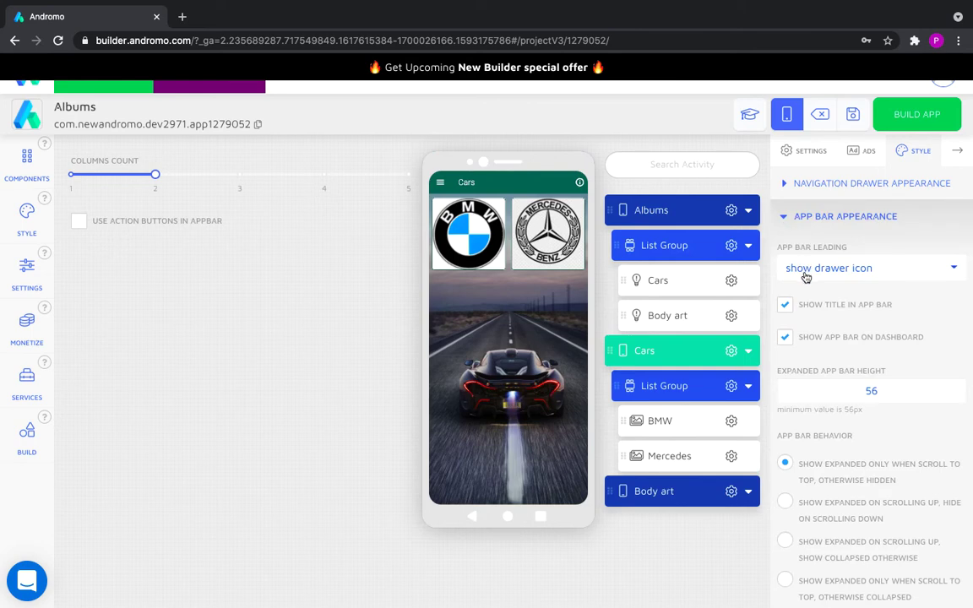
{"action": "left_click", "coordinate": [441, 184]}
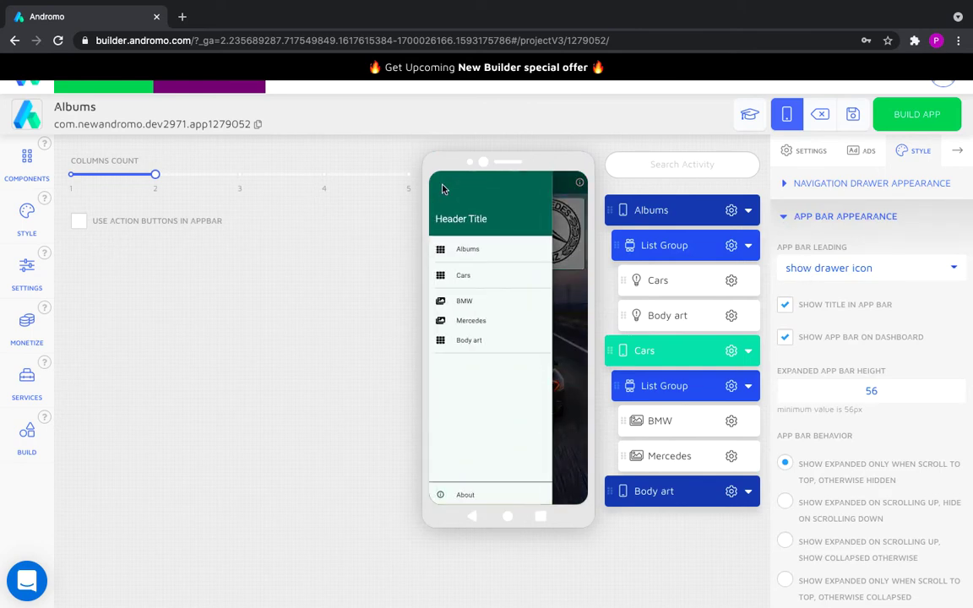
{"action": "left_click", "coordinate": [568, 192]}
{"action": "left_click", "coordinate": [845, 268]}
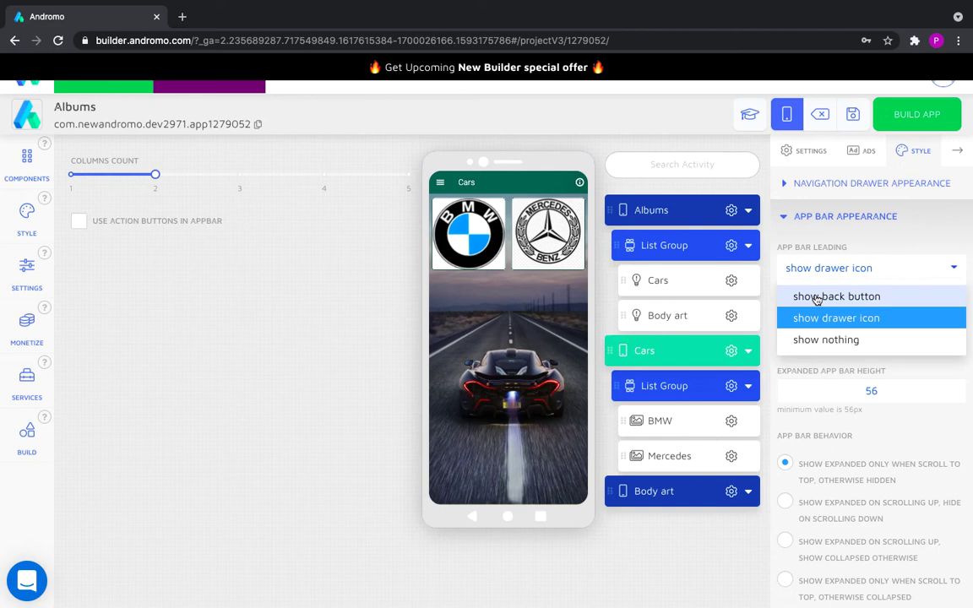
{"action": "left_click", "coordinate": [816, 297]}
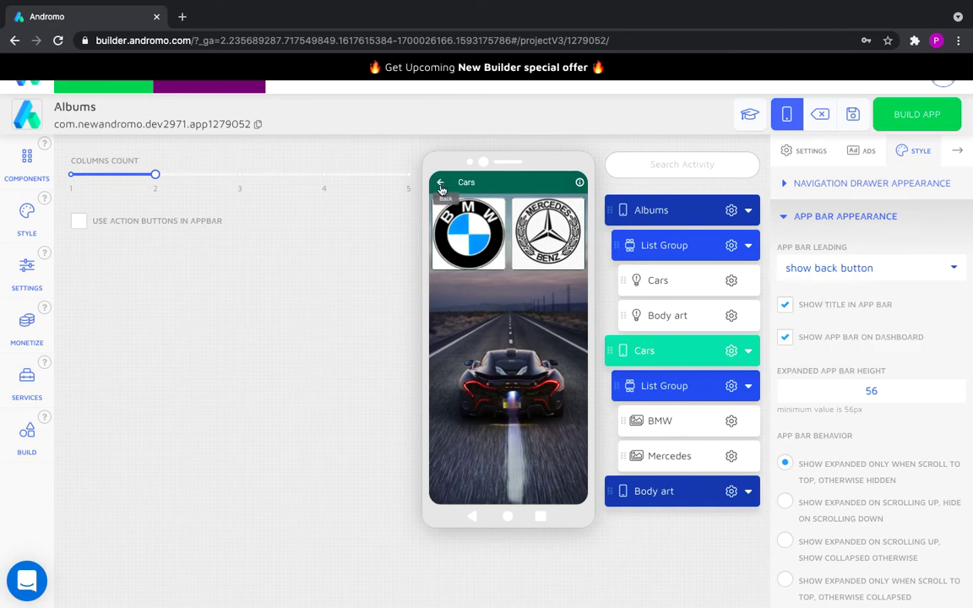
{"action": "left_click", "coordinate": [441, 189]}
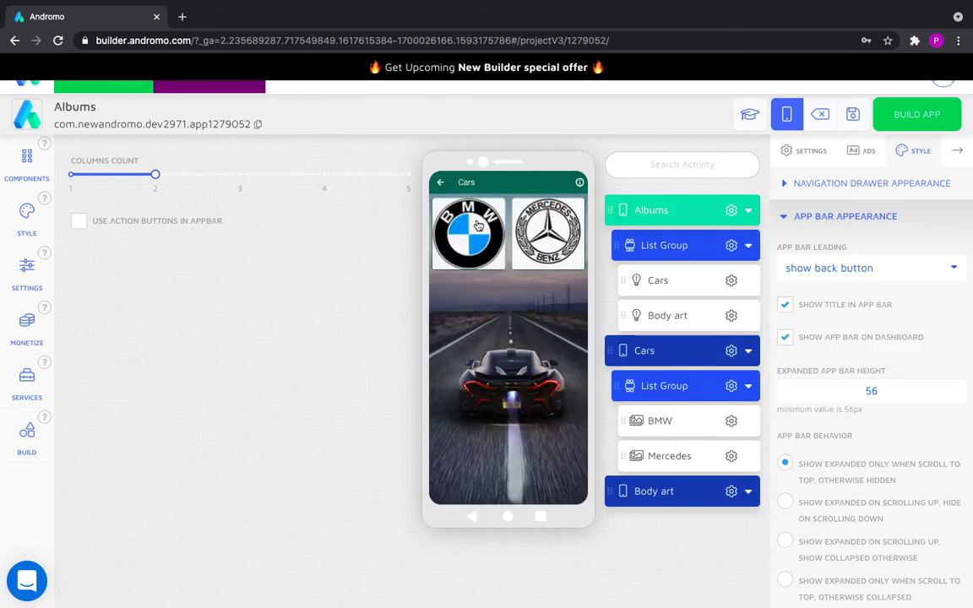
{"action": "left_click", "coordinate": [441, 189]}
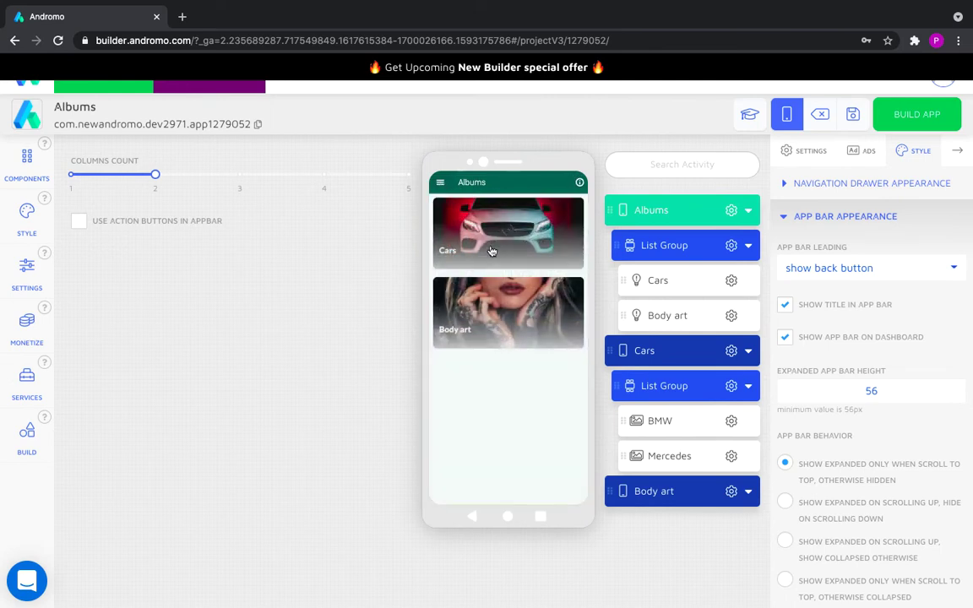
- Add a List Group containing a Photo gallery and place it under the Body art dashboard
{"action": "left_click", "coordinate": [507, 313]}
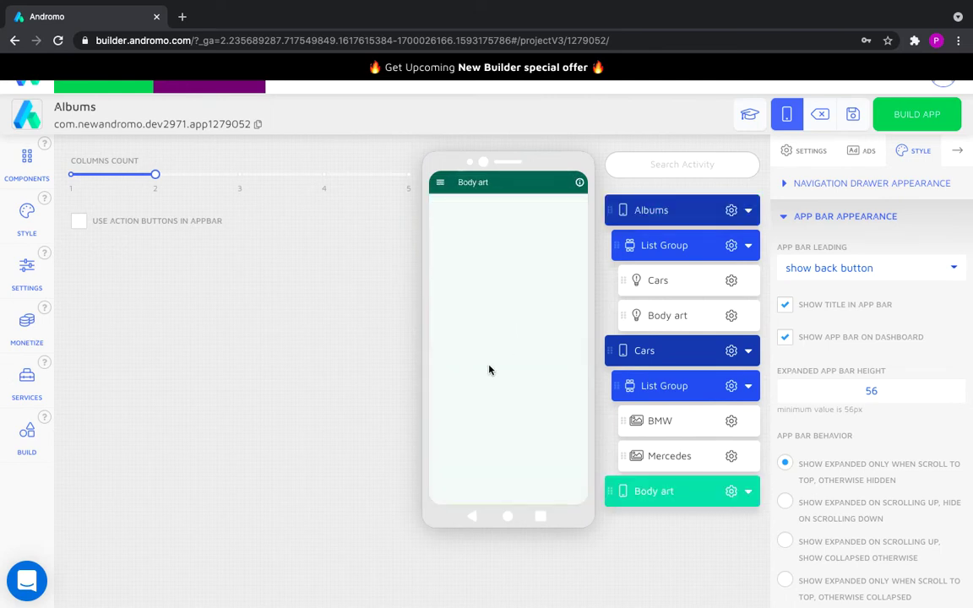
{"action": "left_click", "coordinate": [32, 182]}
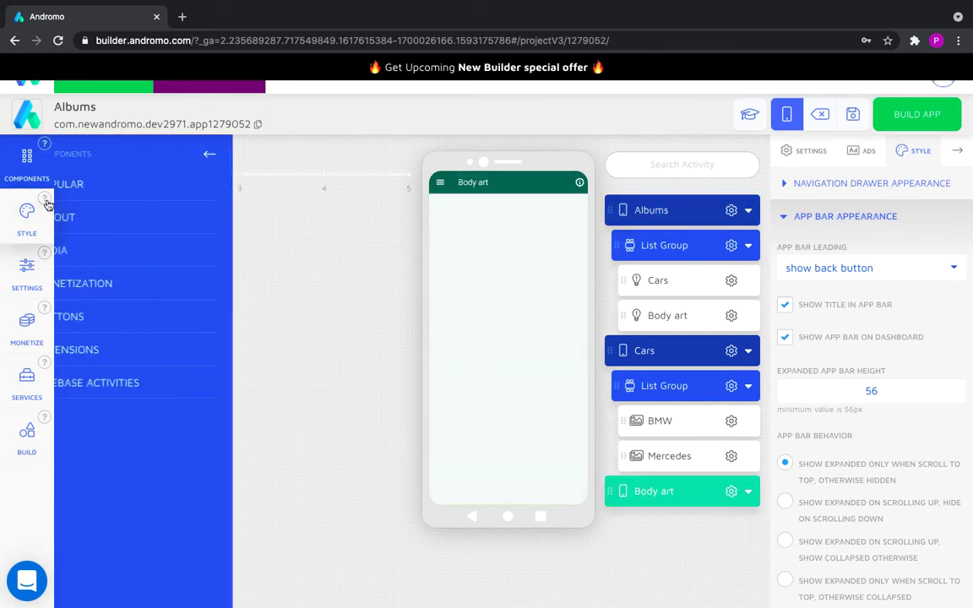
{"action": "left_click", "coordinate": [76, 217]}
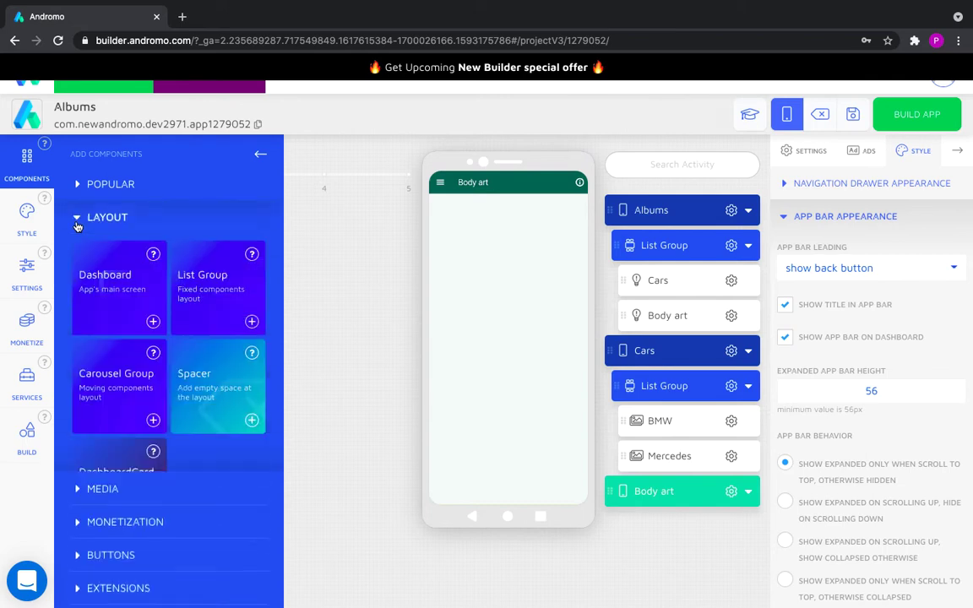
{"action": "left_click", "coordinate": [252, 323]}
{"action": "left_click", "coordinate": [27, 152]}
{"action": "left_click", "coordinate": [88, 187]}
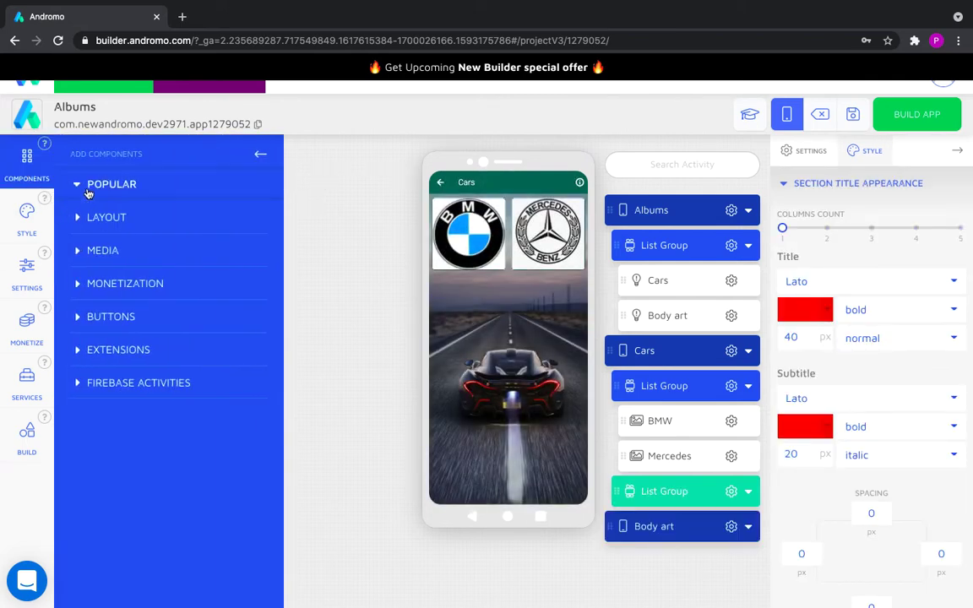
{"action": "left_click", "coordinate": [154, 288]}
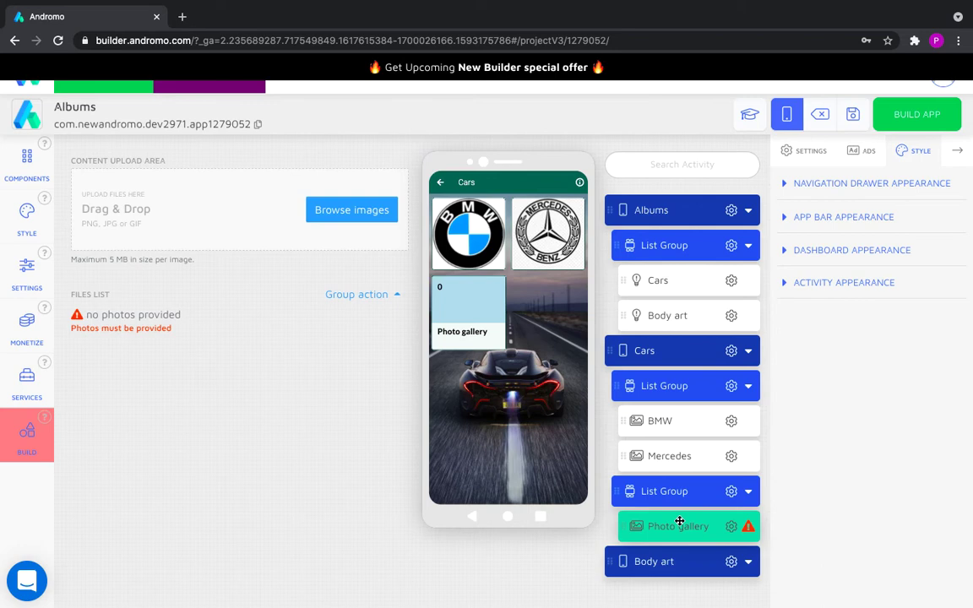
{"action": "left_click_drag", "start_coordinate": [679, 523], "coordinate": [680, 548]}
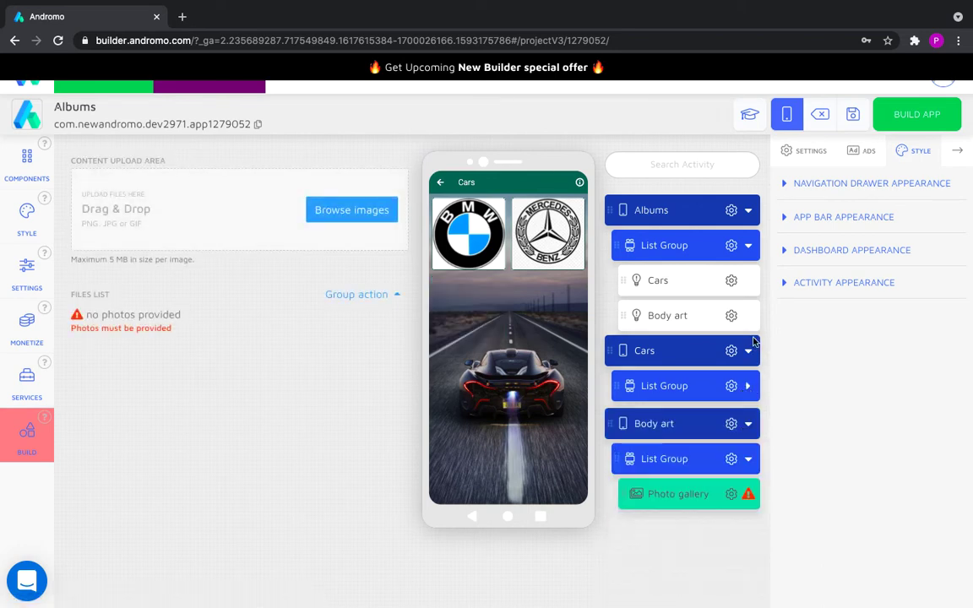
- Title both the Body art list group and its photo gallery Tatoo
{"action": "left_click", "coordinate": [681, 402]}
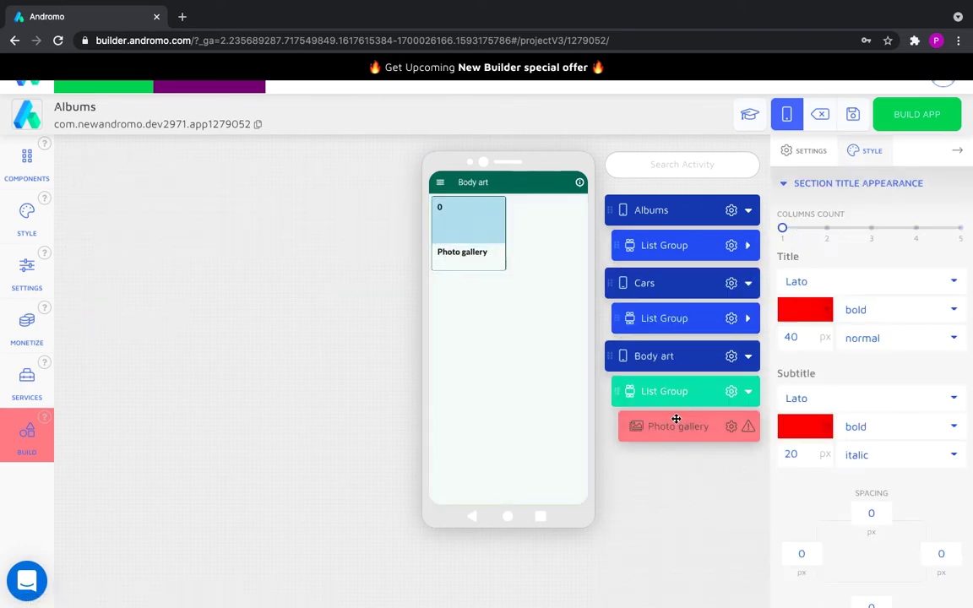
{"action": "left_click", "coordinate": [675, 423]}
{"action": "left_click", "coordinate": [675, 391]}
{"action": "left_click", "coordinate": [676, 426]}
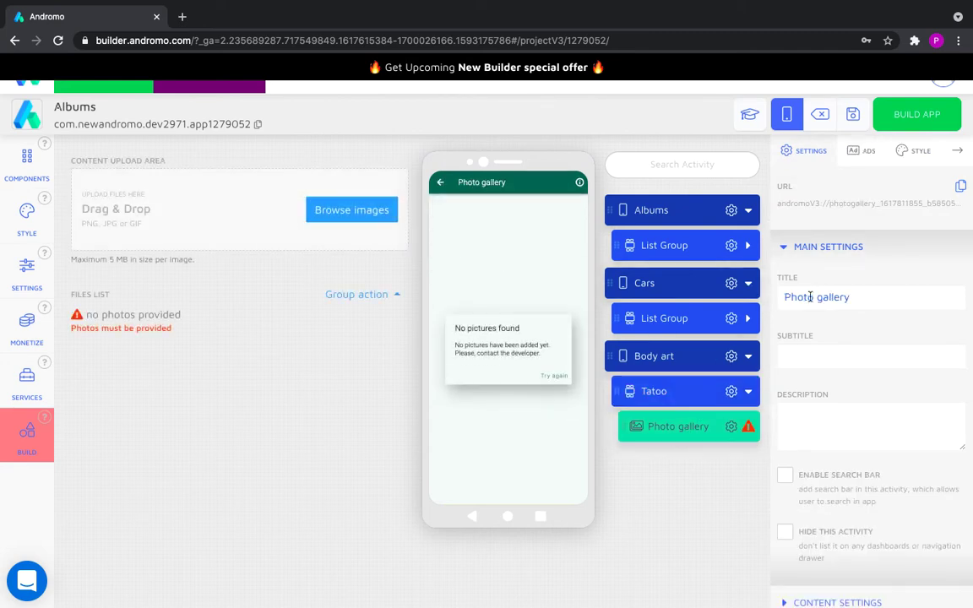
{"action": "triple_click", "coordinate": [808, 299]}
{"action": "type", "text": "Tatoo"}
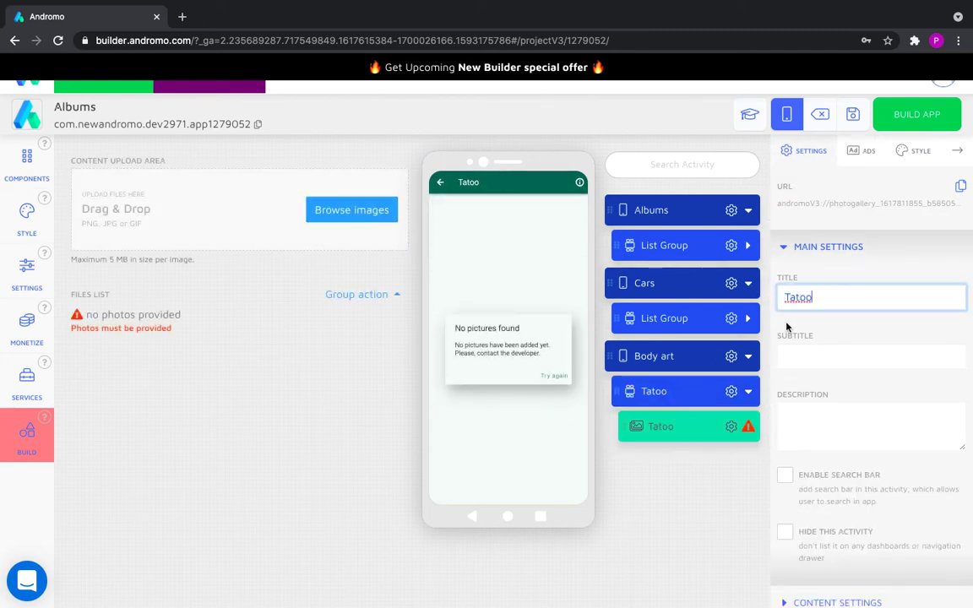
- Turn off showing the photos count on the dashboard for the Tatoo gallery
{"action": "left_click", "coordinate": [439, 182]}
{"action": "left_click", "coordinate": [473, 313]}
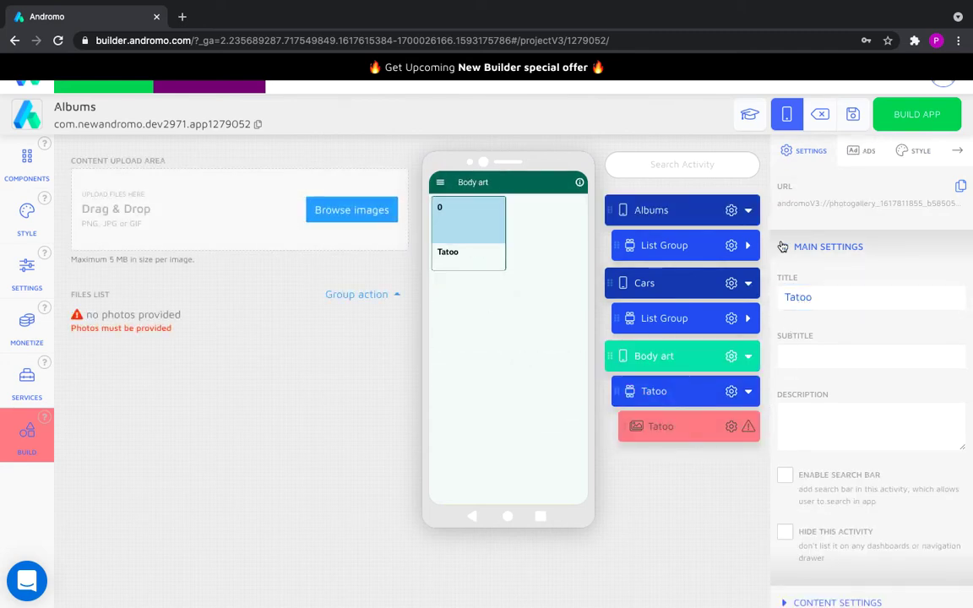
{"action": "left_click", "coordinate": [782, 245]}
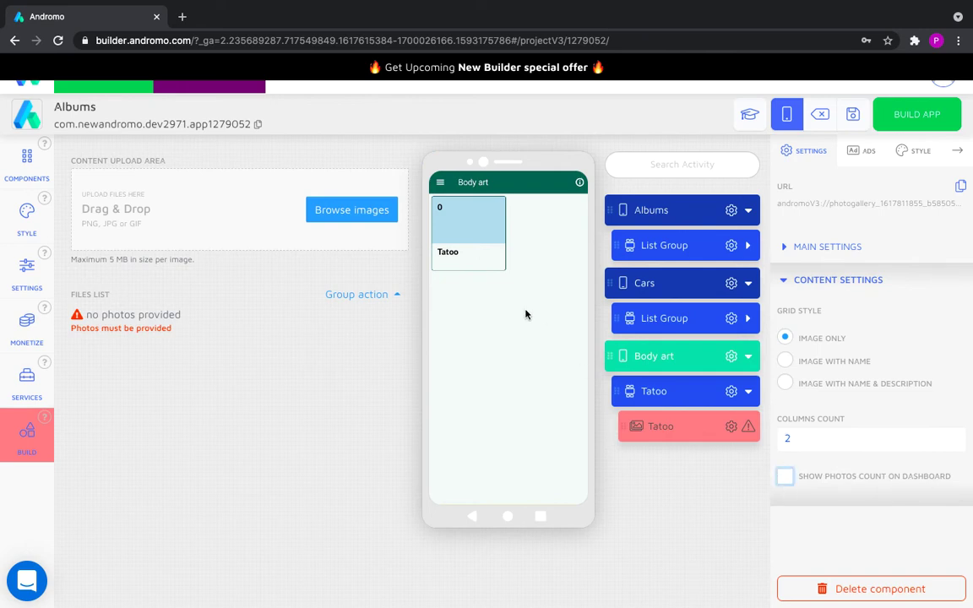
{"action": "left_click", "coordinate": [786, 284]}
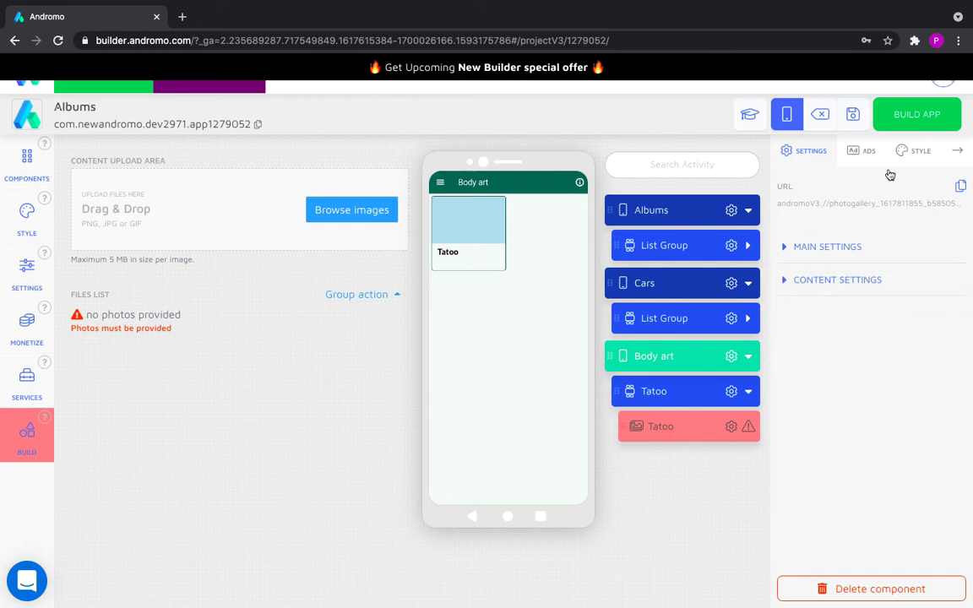
- Give the Tatoo card a custom size of 2 columns and 2 rows
{"action": "left_click", "coordinate": [913, 150]}
{"action": "left_click", "coordinate": [786, 250]}
{"action": "left_click", "coordinate": [785, 338]}
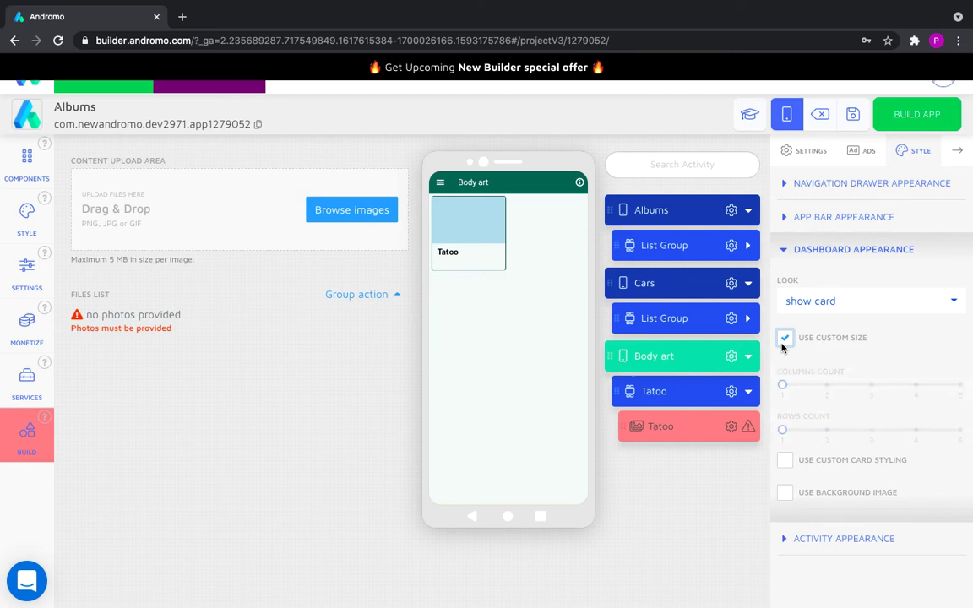
{"action": "left_click", "coordinate": [826, 386]}
{"action": "left_click", "coordinate": [826, 430]}
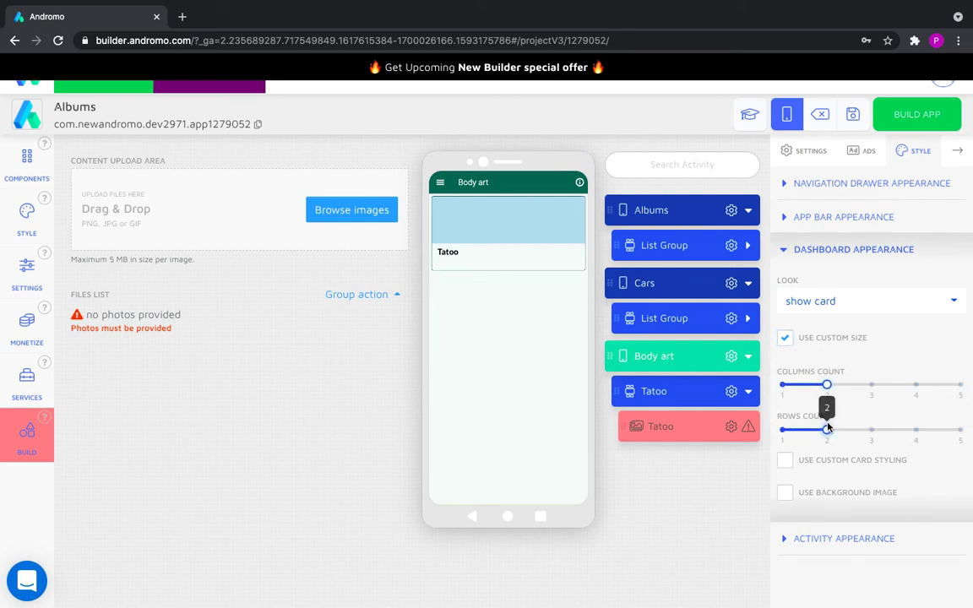
- Enable custom styling for the Tatoo card with 10 px left and right spacing, 7 px top and bottom spacing and a 7 px radius
{"action": "left_click", "coordinate": [784, 461]}
{"action": "scroll", "coordinate": [801, 497], "scroll_direction": "down", "scroll_amount": 2}
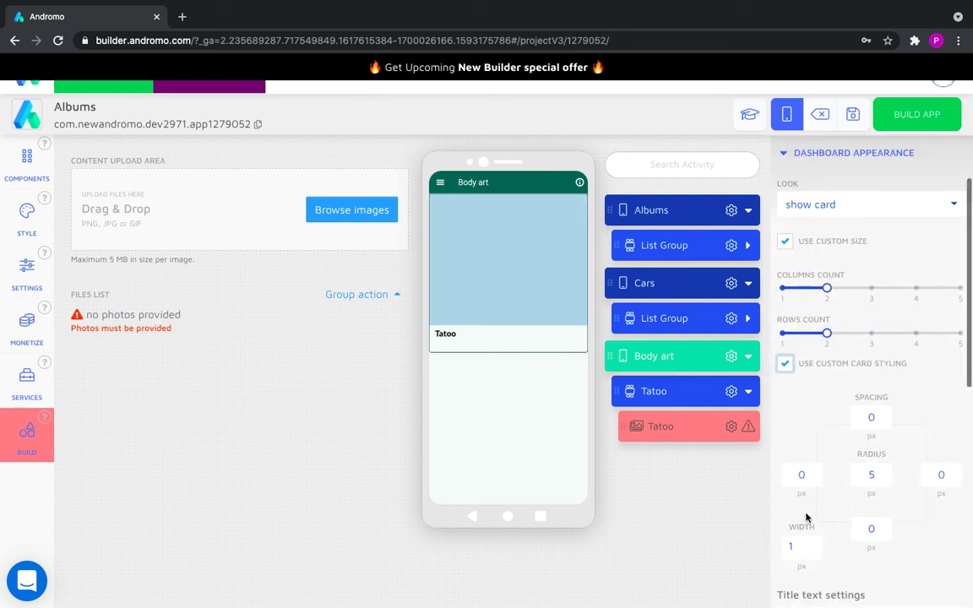
{"action": "left_click", "coordinate": [798, 481]}
{"action": "left_click", "coordinate": [941, 475]}
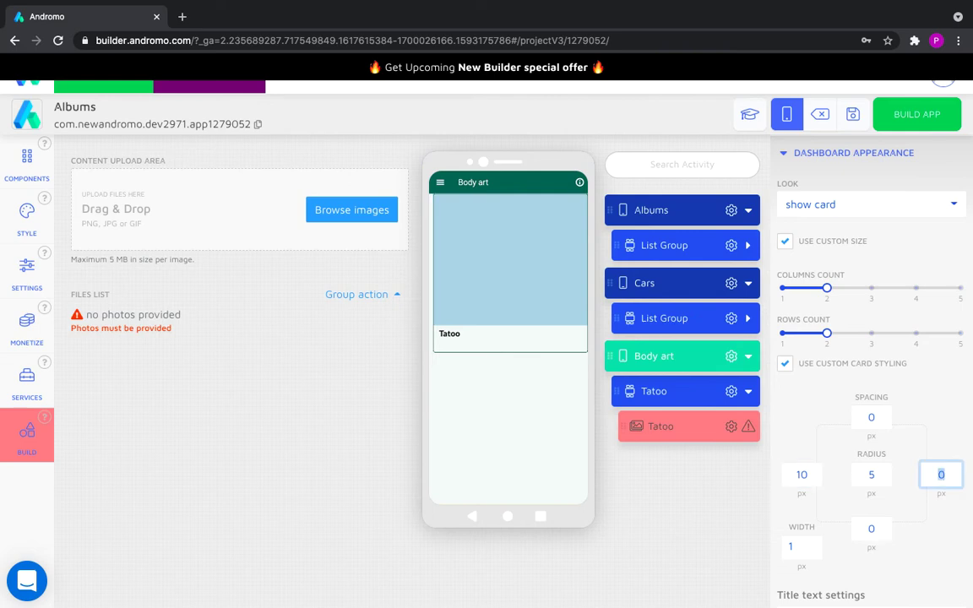
{"action": "left_click", "coordinate": [873, 419]}
{"action": "left_click", "coordinate": [873, 529]}
{"action": "type", "text": "7"}
{"action": "left_click", "coordinate": [871, 474]}
{"action": "type", "text": "7"}
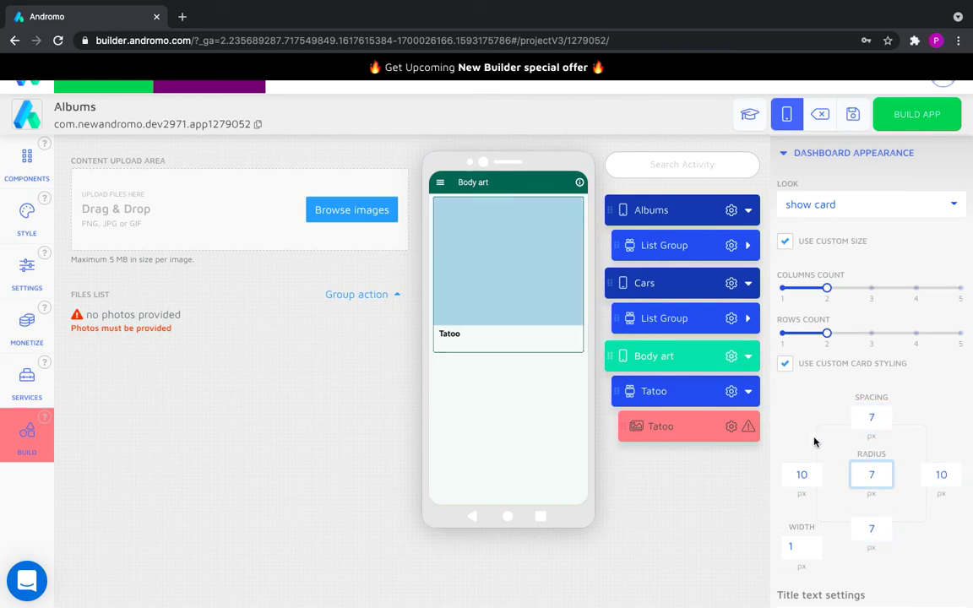
- Make the Tatoo card's title text color and title background color fully transparent
{"action": "scroll", "coordinate": [809, 420], "scroll_direction": "down", "scroll_amount": 5}
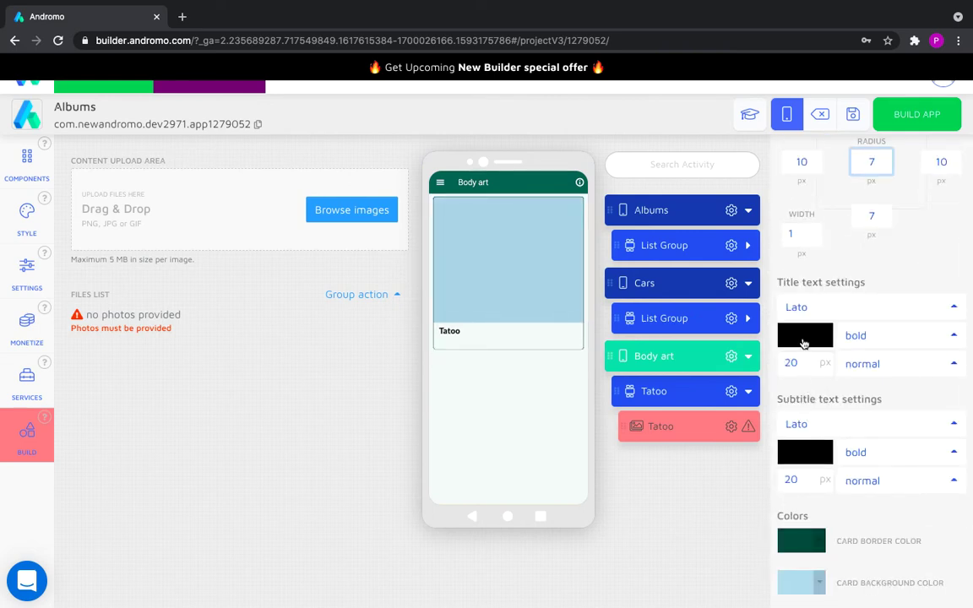
{"action": "left_click", "coordinate": [803, 336]}
{"action": "left_click", "coordinate": [770, 452]}
{"action": "scroll", "coordinate": [799, 456], "scroll_direction": "down", "scroll_amount": 2}
{"action": "left_click", "coordinate": [789, 445]}
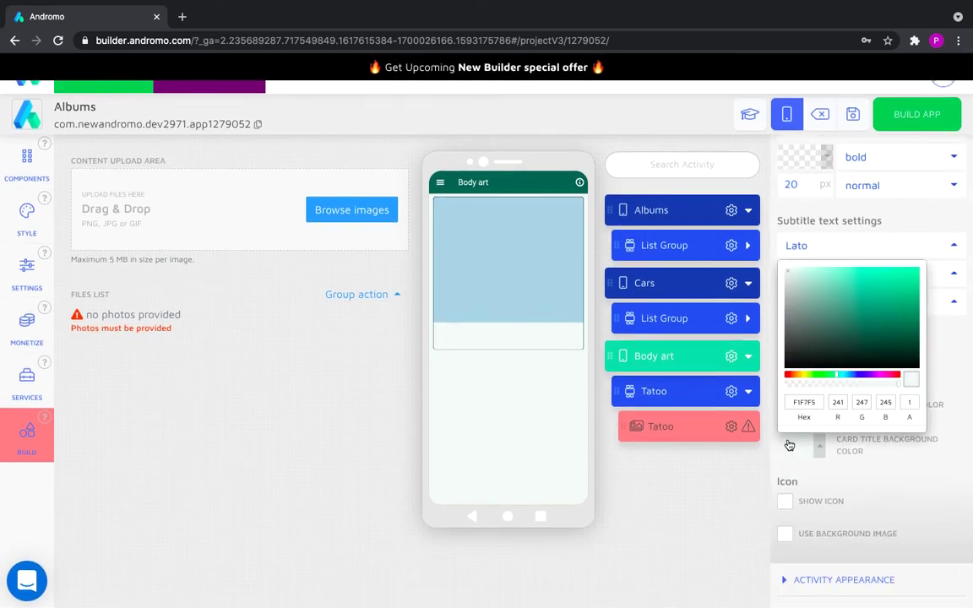
{"action": "left_click", "coordinate": [710, 528]}
{"action": "scroll", "coordinate": [794, 367], "scroll_direction": "up", "scroll_amount": 2}
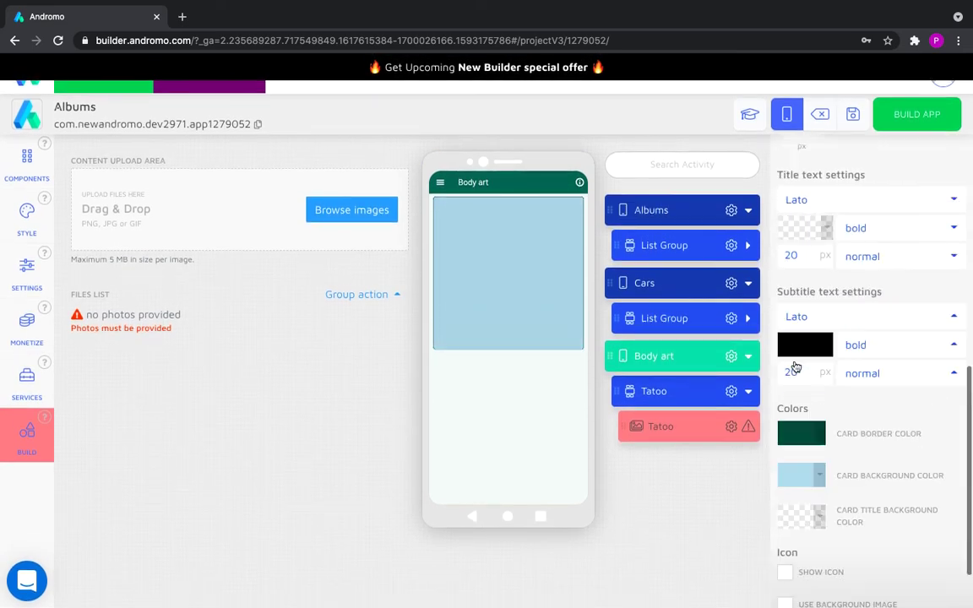
- Set the Tatoo card's border width to 0 px
{"action": "scroll", "coordinate": [794, 367], "scroll_direction": "up", "scroll_amount": 2}
{"action": "double_click", "coordinate": [798, 312]}
{"action": "type", "text": "0"}
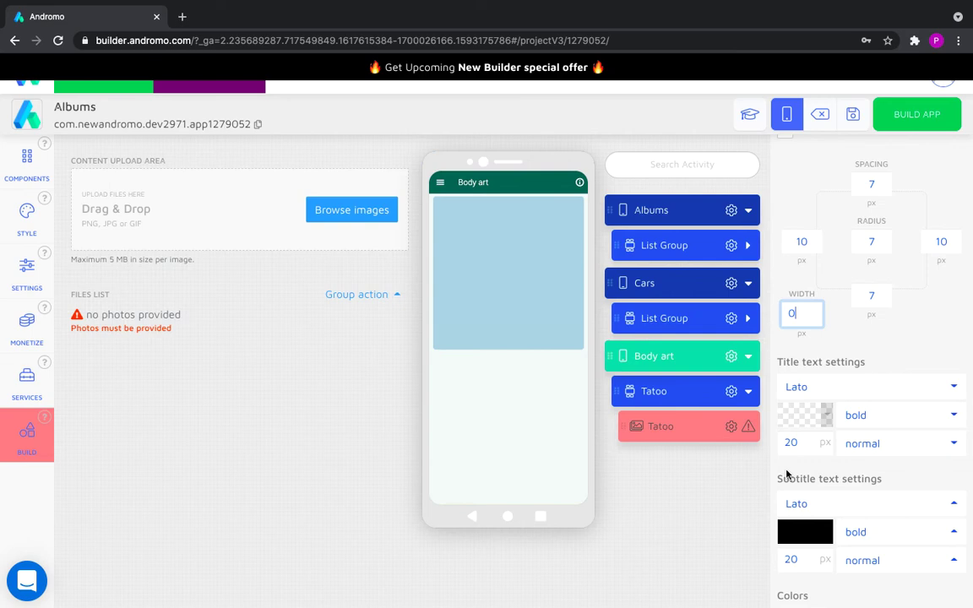
- Use Group 114.png as the Tatoo card's background image and make the card background color fully transparent
{"action": "scroll", "coordinate": [842, 490], "scroll_direction": "down", "scroll_amount": 3}
{"action": "left_click", "coordinate": [785, 533]}
{"action": "scroll", "coordinate": [769, 432], "scroll_direction": "down", "scroll_amount": 2}
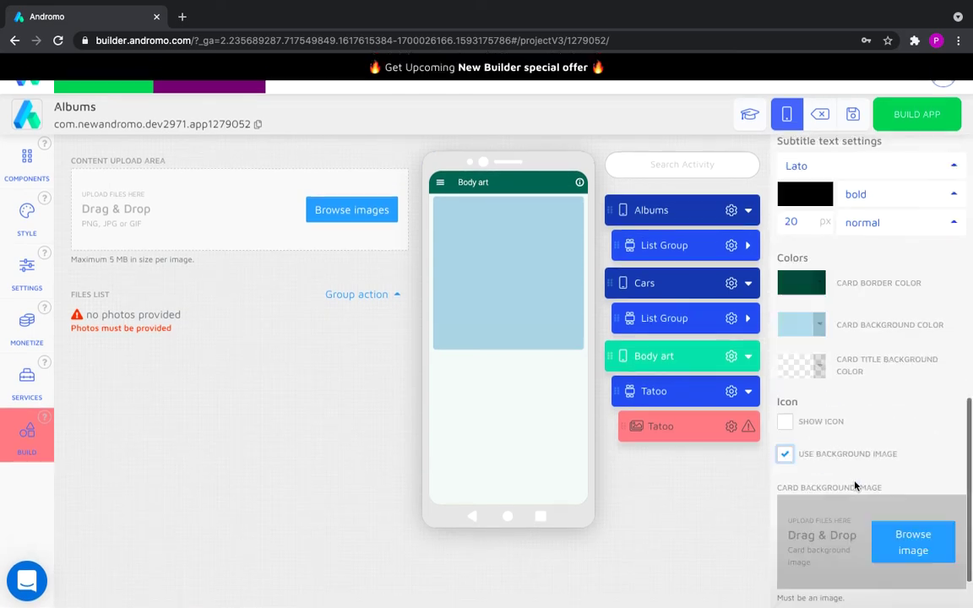
{"action": "left_click", "coordinate": [913, 477]}
{"action": "double_click", "coordinate": [406, 54]}
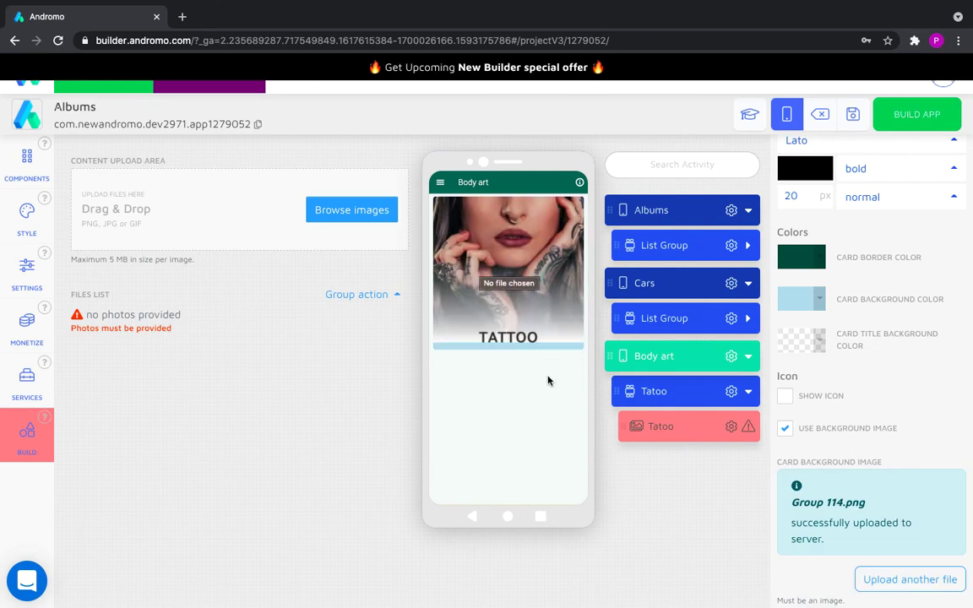
{"action": "left_click", "coordinate": [791, 301]}
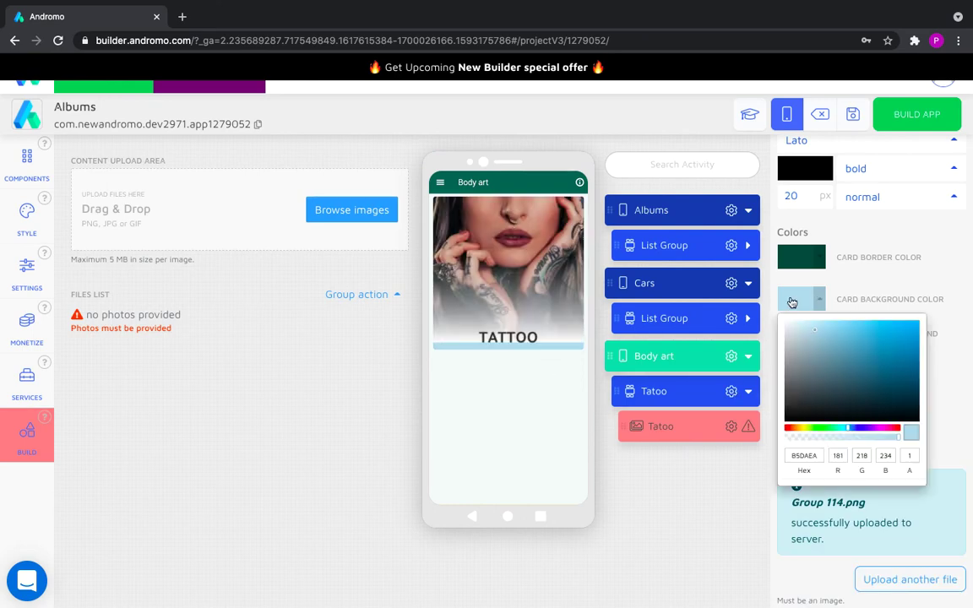
{"action": "left_click", "coordinate": [786, 437]}
- Upload tatoo1.png, tatoo2.png and tatoo3.png to the Tatoo gallery and check it in the phone preview
{"action": "left_click", "coordinate": [384, 236]}
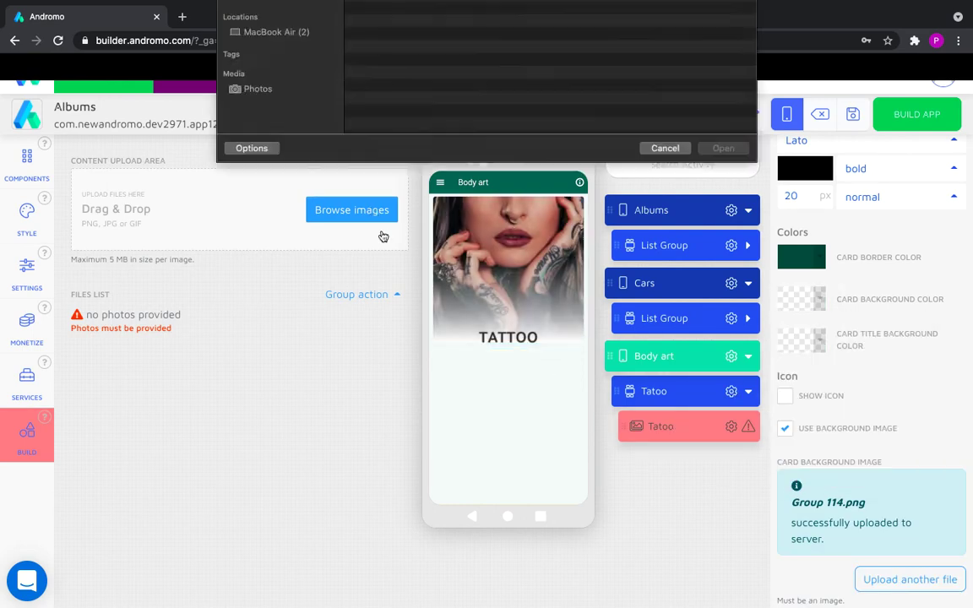
{"action": "left_click", "coordinate": [391, 124]}
{"action": "left_click", "coordinate": [391, 149], "text": "shift"}
{"action": "left_click", "coordinate": [723, 330]}
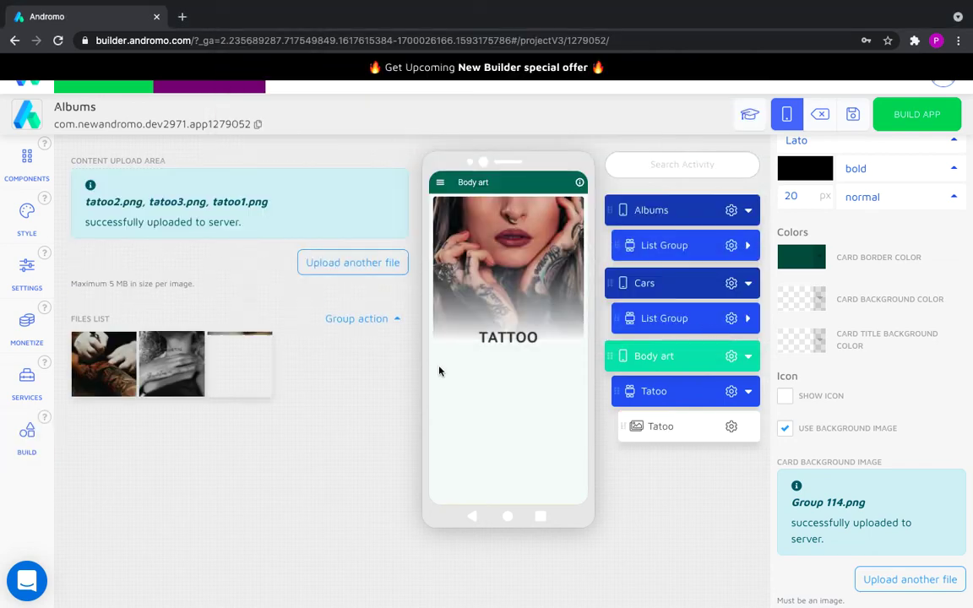
{"action": "left_click", "coordinate": [488, 317]}
{"action": "left_click", "coordinate": [440, 184]}
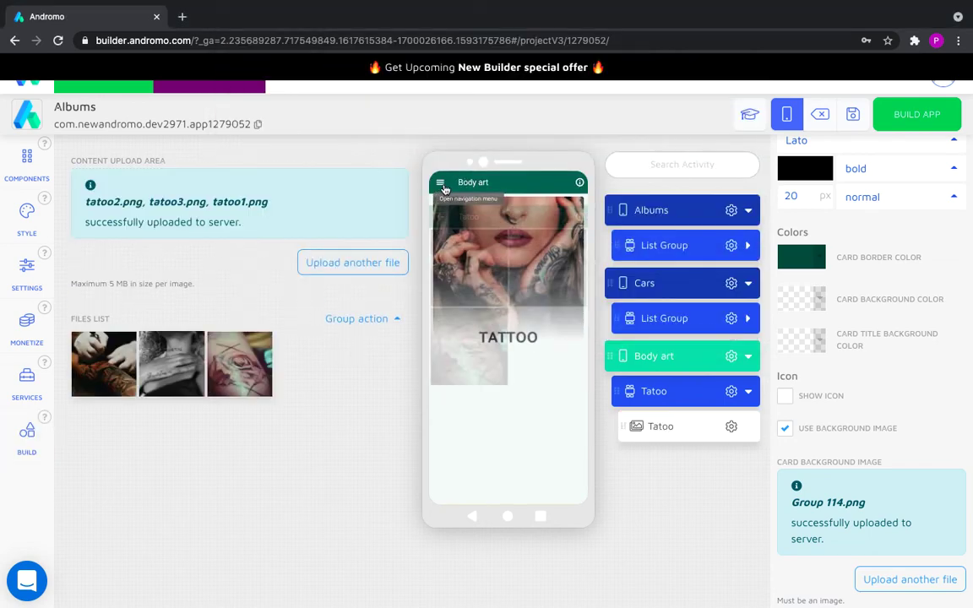
- Duplicate the Tatoo gallery and title the copy Piercing
{"action": "left_click", "coordinate": [732, 427]}
{"action": "left_click", "coordinate": [712, 453]}
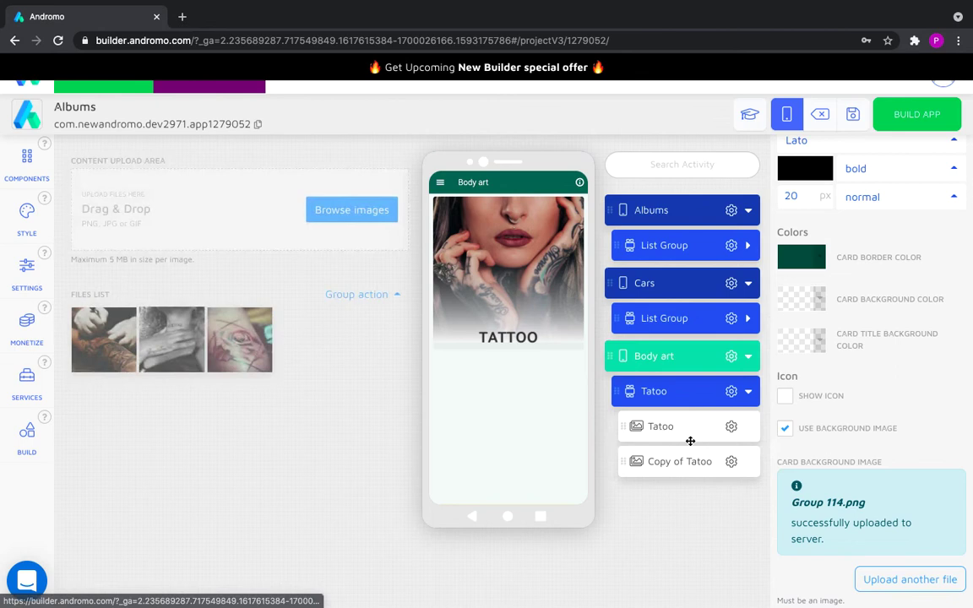
{"action": "left_click", "coordinate": [677, 463]}
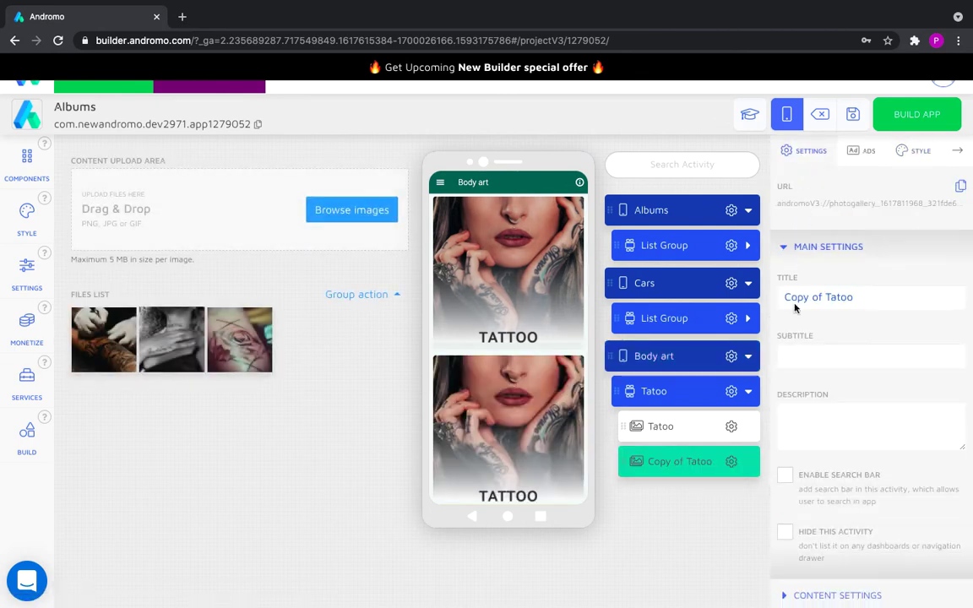
{"action": "triple_click", "coordinate": [794, 307]}
{"action": "type", "text": "Piercing"}
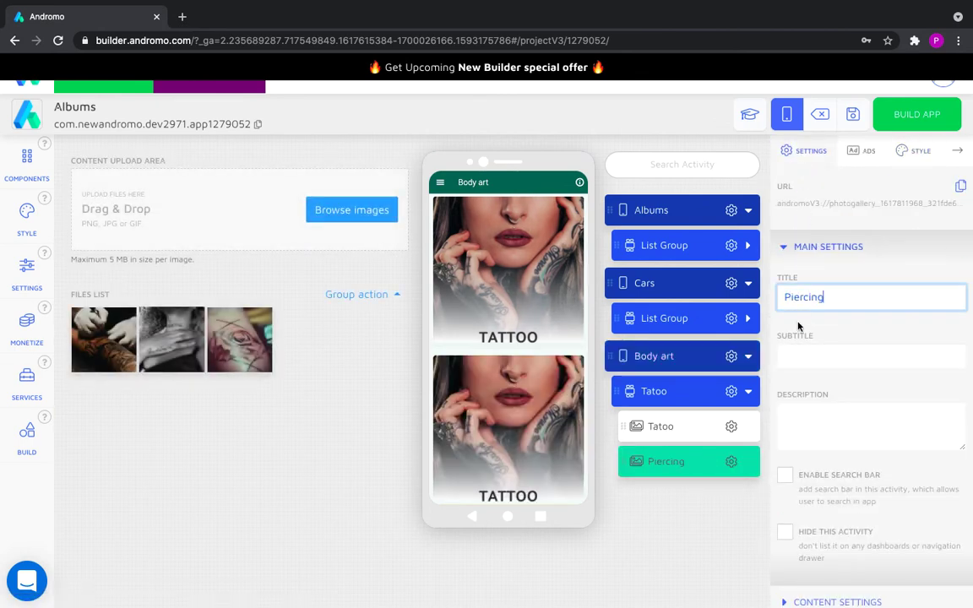
- Replace the Piercing card's background image with Group 115.png
{"action": "left_click", "coordinate": [910, 151]}
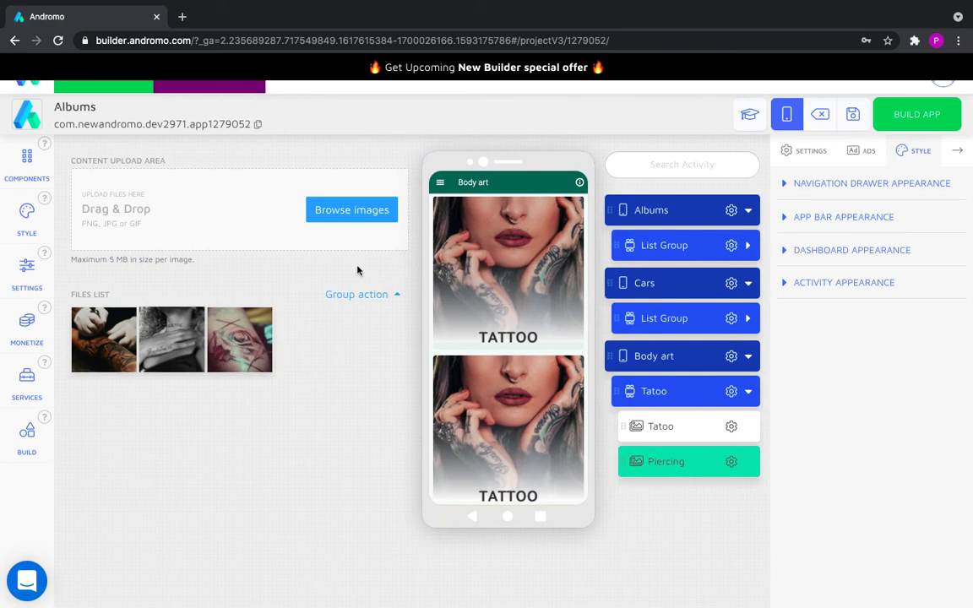
{"action": "left_click", "coordinate": [786, 250]}
{"action": "scroll", "coordinate": [811, 366], "scroll_direction": "down", "scroll_amount": 5}
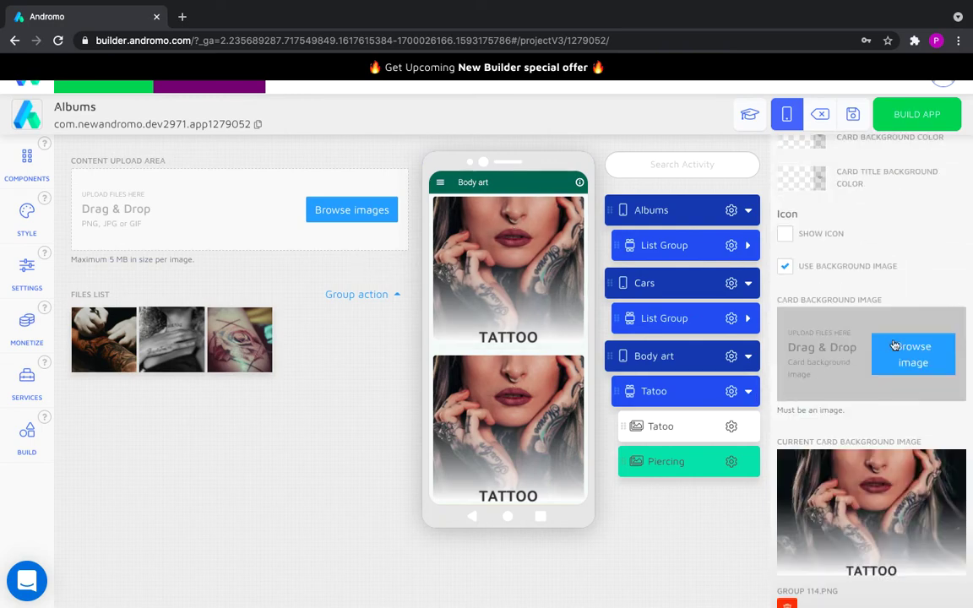
{"action": "left_click", "coordinate": [812, 366]}
{"action": "double_click", "coordinate": [380, 67]}
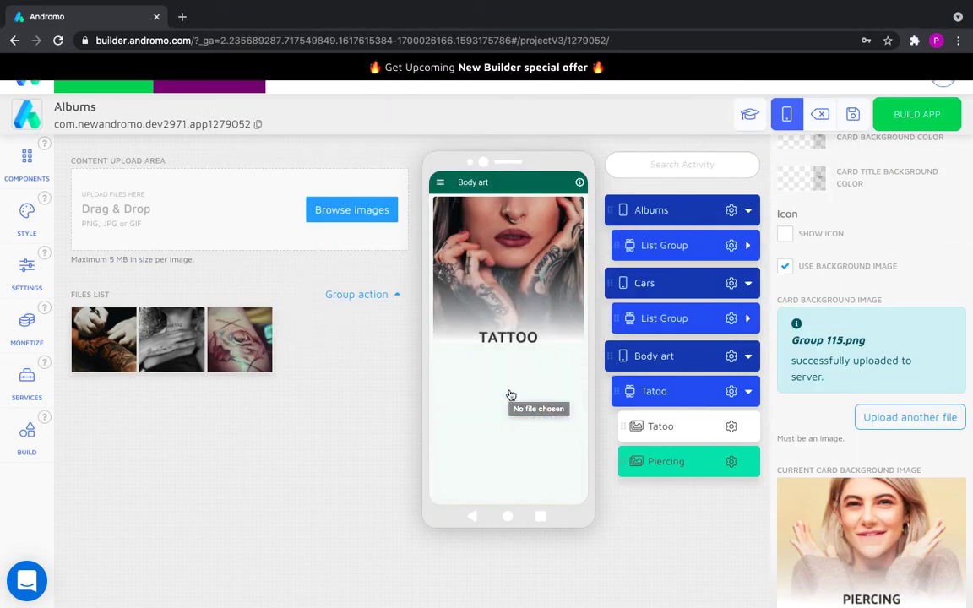
- Delete all the tattoo photos from the Piercing gallery's files list
{"action": "left_click", "coordinate": [348, 295]}
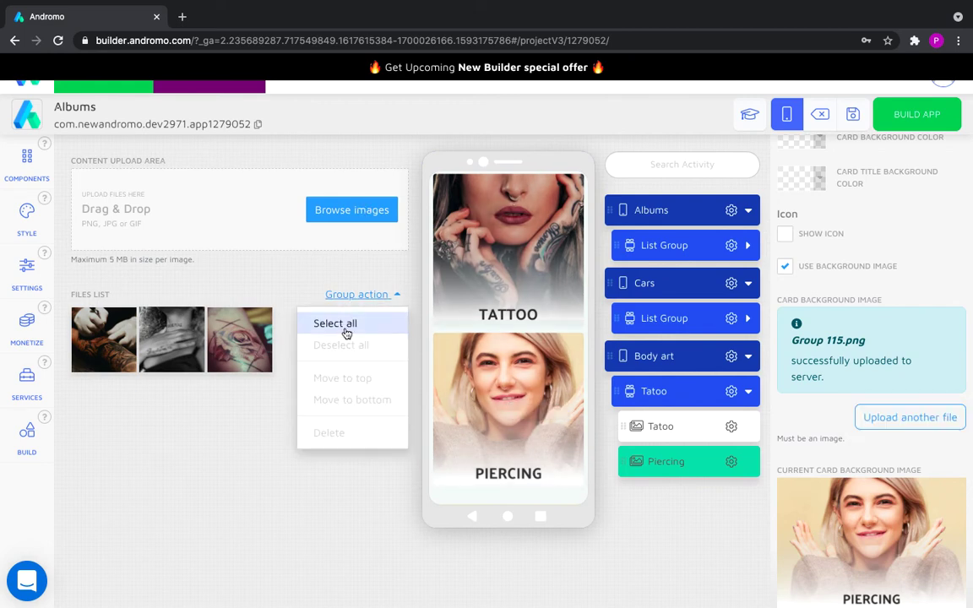
{"action": "left_click", "coordinate": [326, 322]}
{"action": "left_click", "coordinate": [352, 295]}
{"action": "left_click", "coordinate": [341, 432]}
{"action": "left_click", "coordinate": [345, 297]}
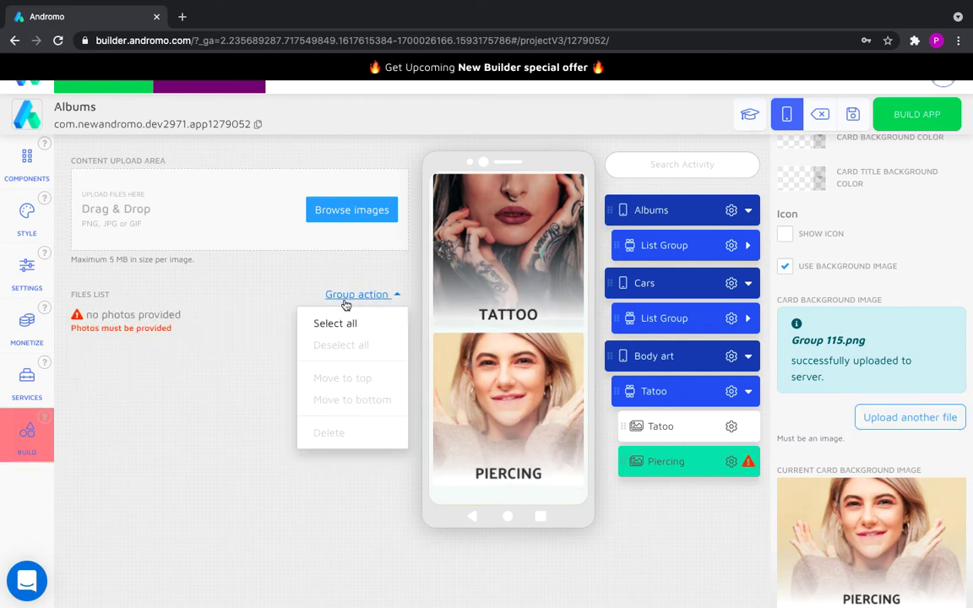
- Upload piercing1.jpeg, piercing2.jpeg, piercing3.jpeg and Group 115.png to the Piercing gallery
{"action": "left_click", "coordinate": [351, 210]}
{"action": "left_click_drag", "start_coordinate": [413, 100], "coordinate": [413, 72]}
{"action": "left_click", "coordinate": [403, 52], "text": "shift"}
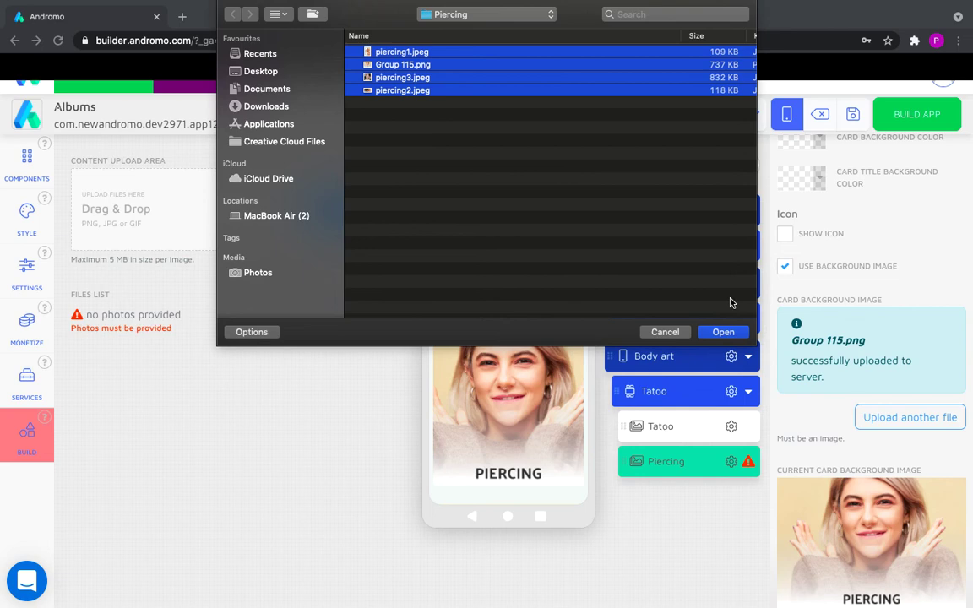
{"action": "left_click", "coordinate": [722, 332]}
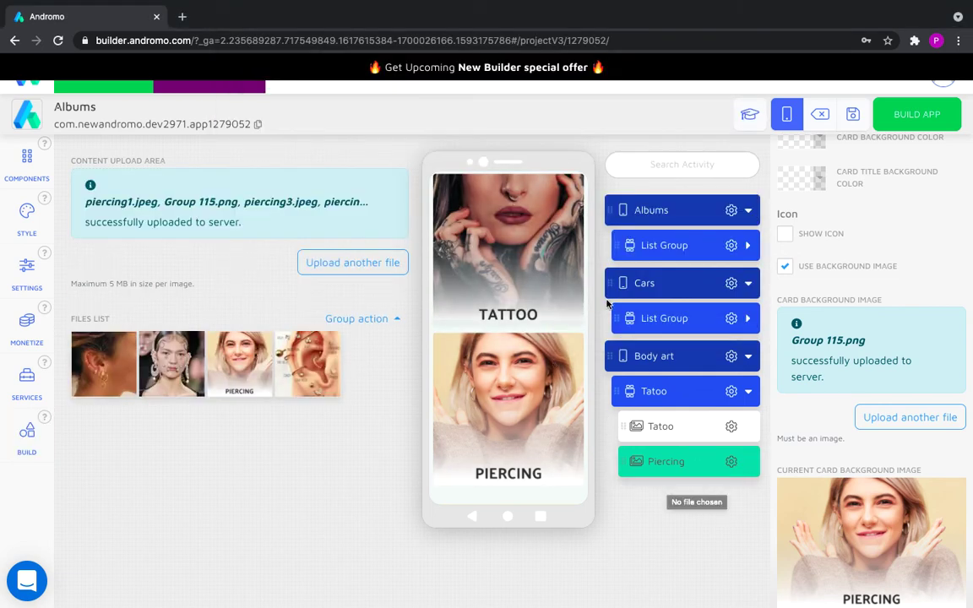
- Set the Body art dashboard's app bar to show a back button and test it in the preview
{"action": "left_click", "coordinate": [686, 358]}
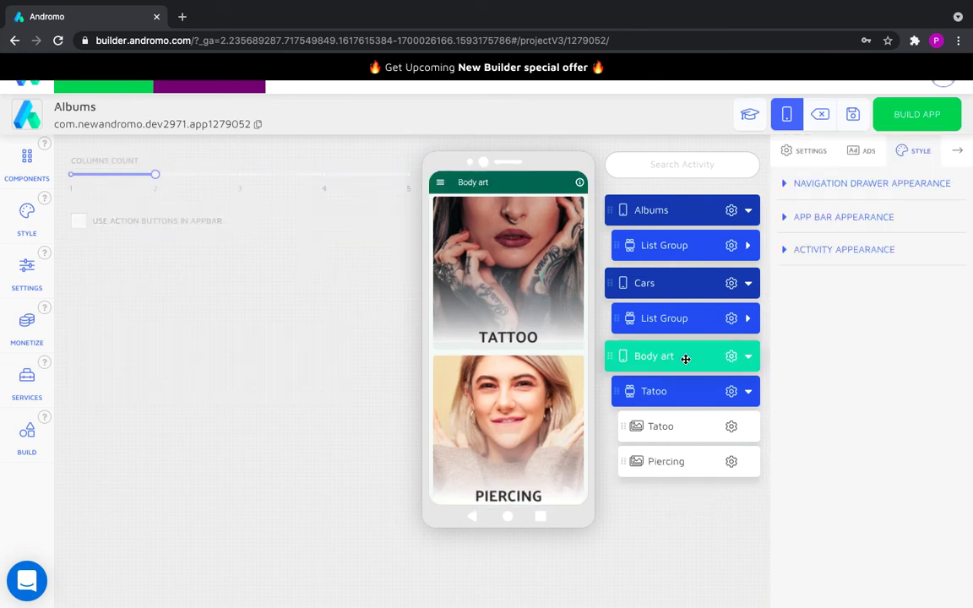
{"action": "left_click", "coordinate": [786, 217]}
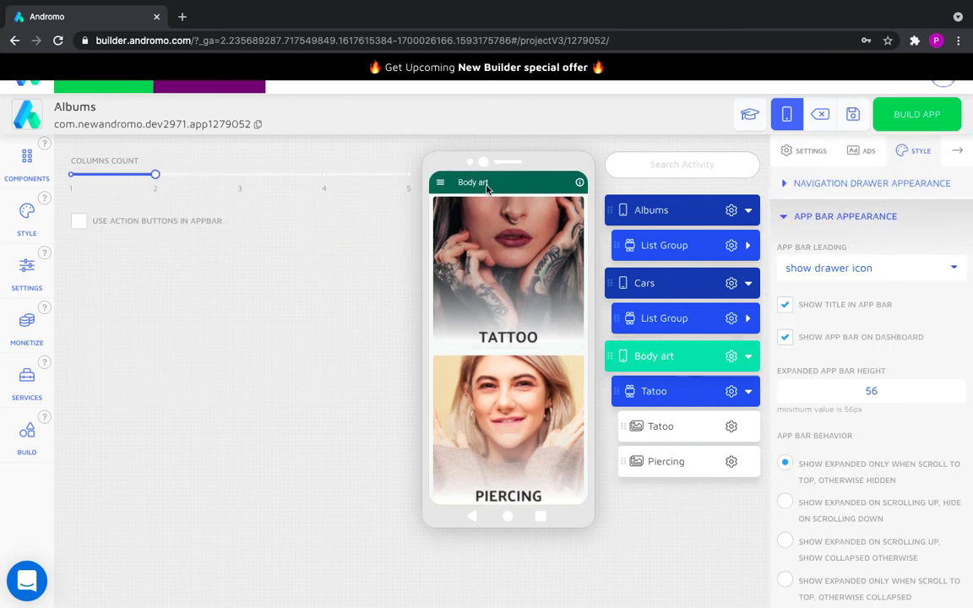
{"action": "left_click", "coordinate": [441, 188]}
{"action": "left_click", "coordinate": [821, 271]}
{"action": "left_click", "coordinate": [815, 294]}
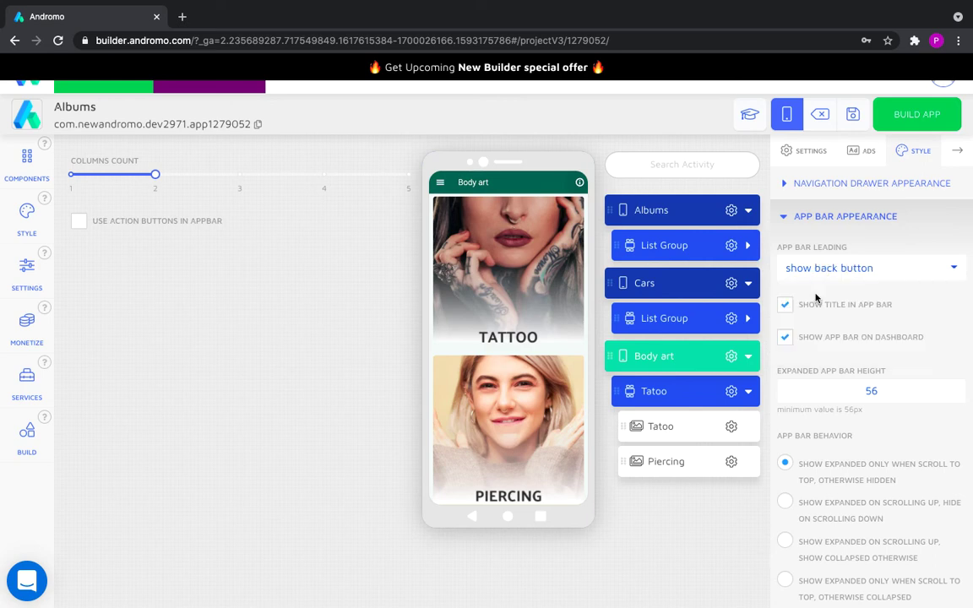
{"action": "left_click", "coordinate": [439, 188]}
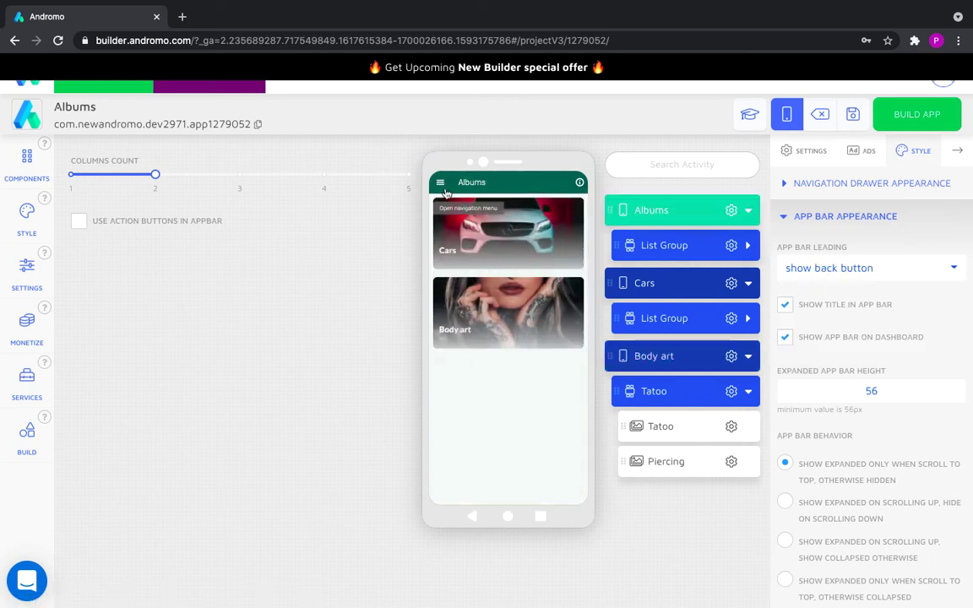
- Apply the Palette 6 (dark) colors to the app and preview the Cars and Body art galleries
{"action": "left_click", "coordinate": [27, 216]}
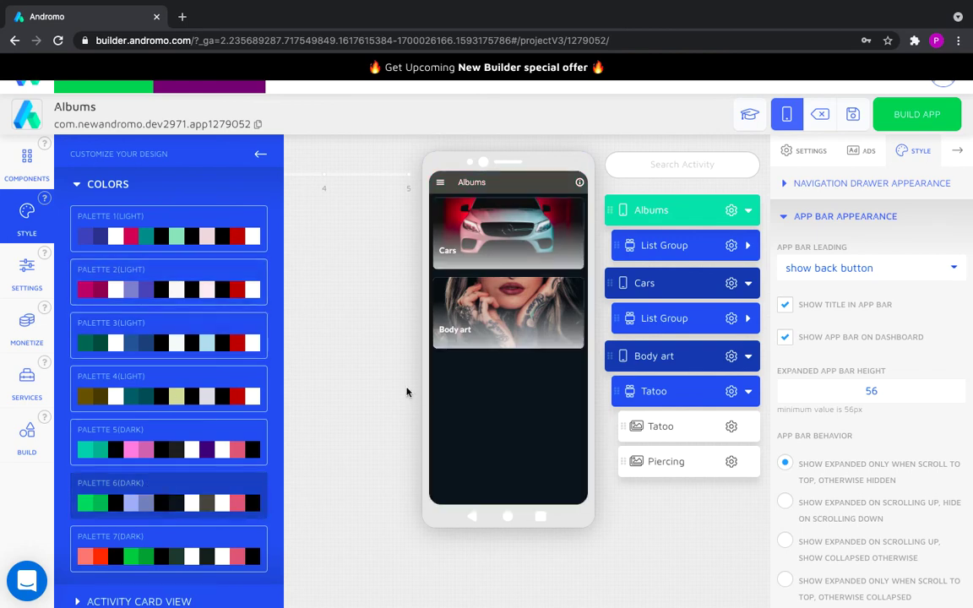
{"action": "left_click", "coordinate": [260, 153]}
{"action": "left_click", "coordinate": [445, 207]}
{"action": "left_click", "coordinate": [445, 200]}
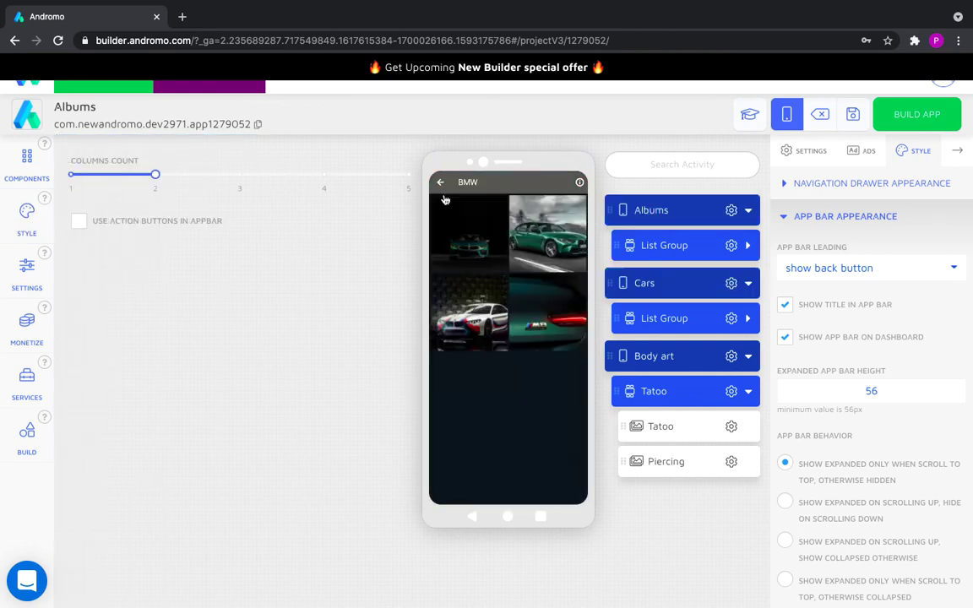
{"action": "left_click", "coordinate": [445, 199]}
{"action": "left_click", "coordinate": [542, 232]}
{"action": "left_click", "coordinate": [445, 199]}
{"action": "left_click", "coordinate": [445, 199]}
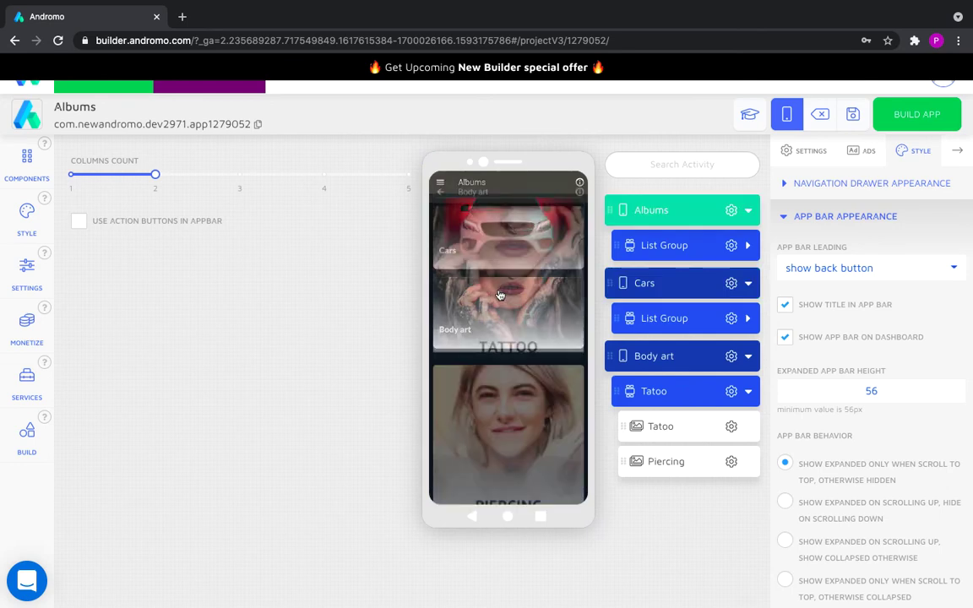
{"action": "left_click", "coordinate": [506, 276]}
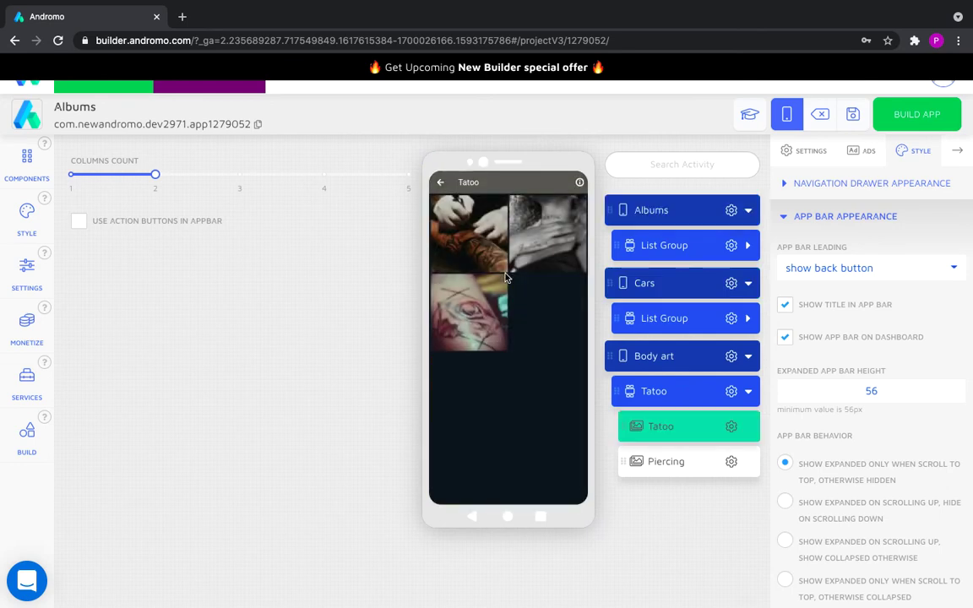
- Set the Tatoo gallery's columns count to 1 and save the project
{"action": "left_click", "coordinate": [806, 155]}
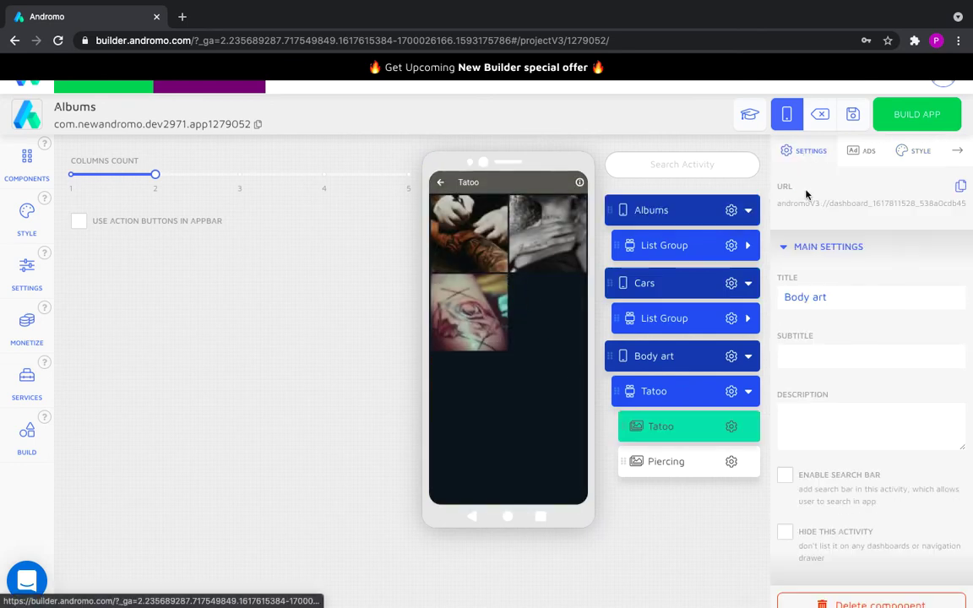
{"action": "left_click", "coordinate": [783, 250]}
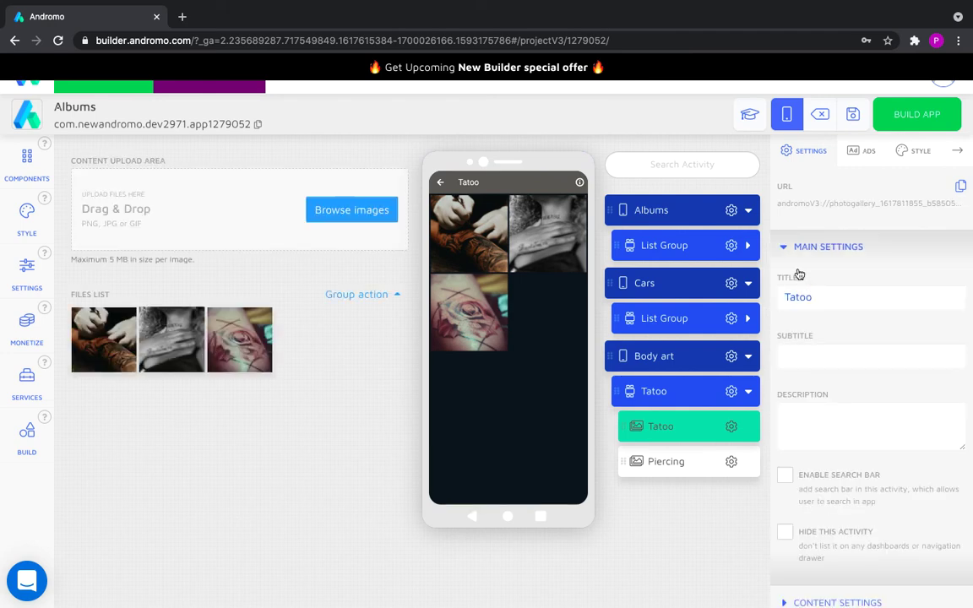
{"action": "left_click", "coordinate": [782, 246]}
{"action": "left_click", "coordinate": [782, 283]}
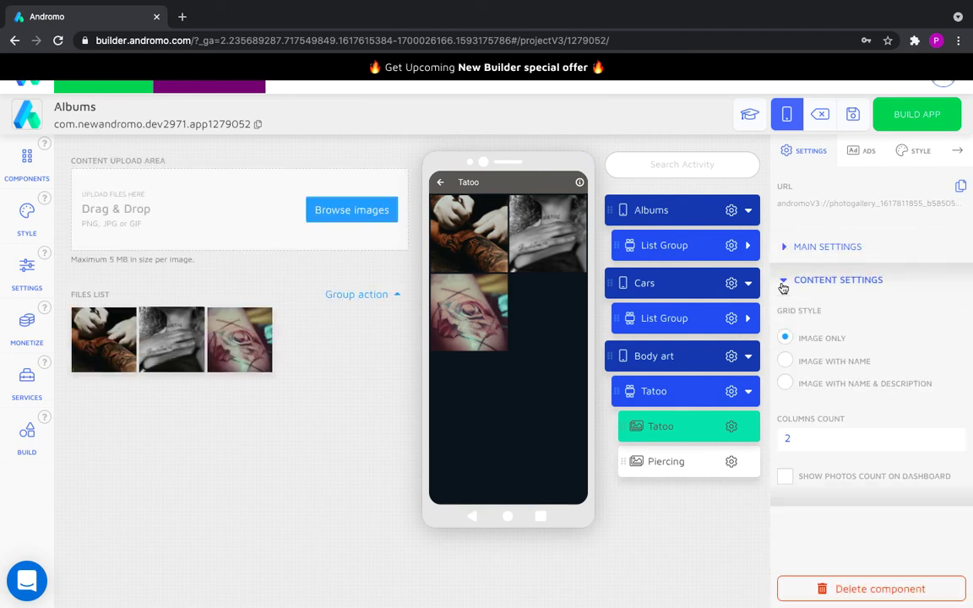
{"action": "double_click", "coordinate": [790, 439]}
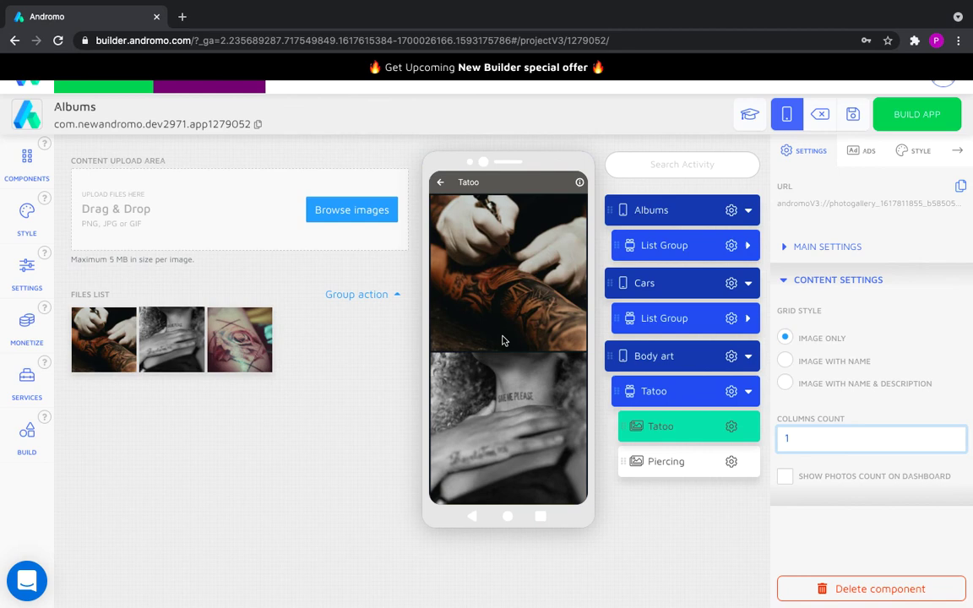
{"action": "left_click", "coordinate": [852, 116]}
- Set the Piercing gallery's columns count to 1 and return the preview to the Albums dashboard
{"action": "left_click", "coordinate": [525, 316]}
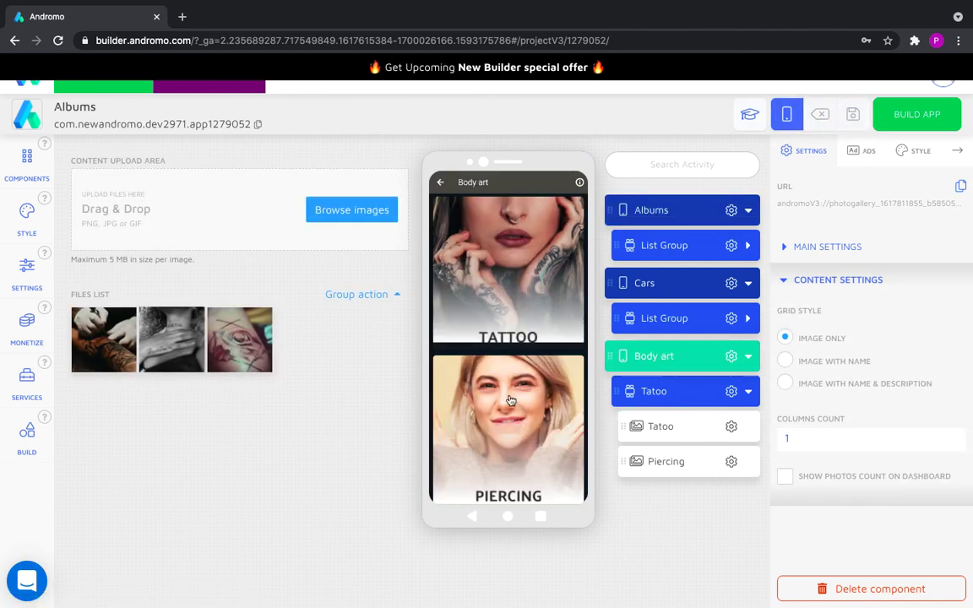
{"action": "left_click", "coordinate": [507, 401]}
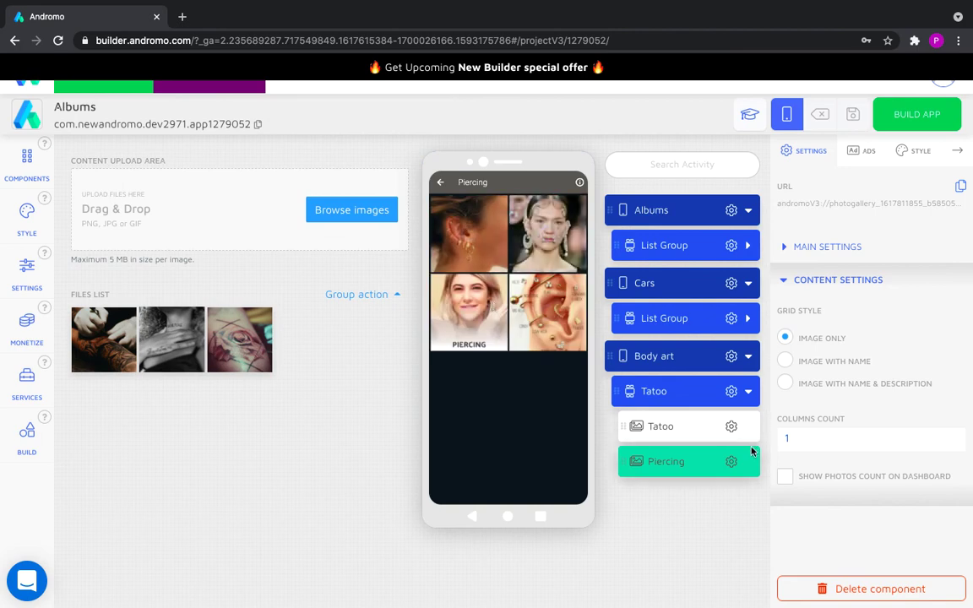
{"action": "double_click", "coordinate": [784, 435]}
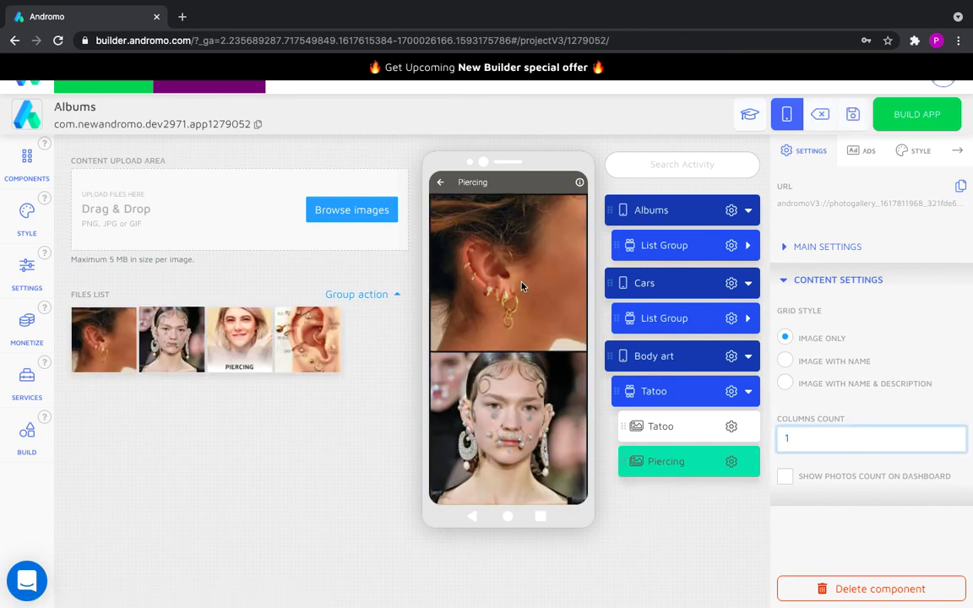
{"action": "left_click", "coordinate": [440, 183]}
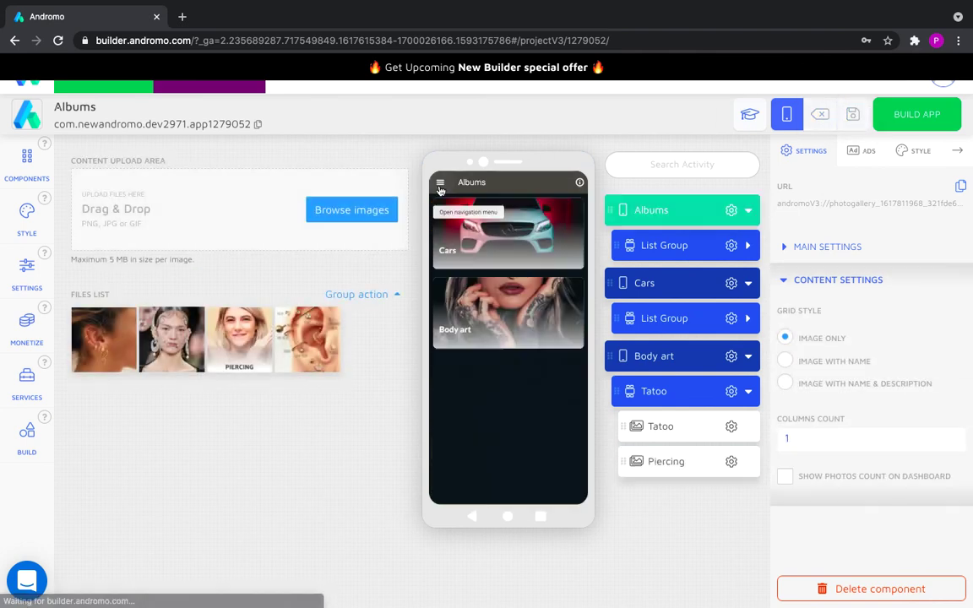